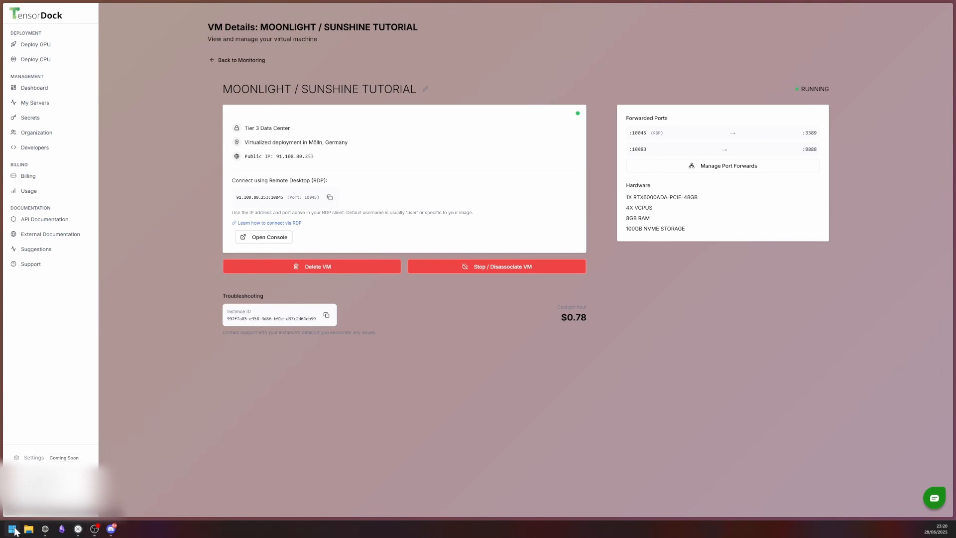
# Launch Remote Desktop Connection via an 'rd' search, with the VM address and port 10045 entered
pyautogui.click(13, 532)
pyautogui.write('rd')
pyautogui.press('Return')
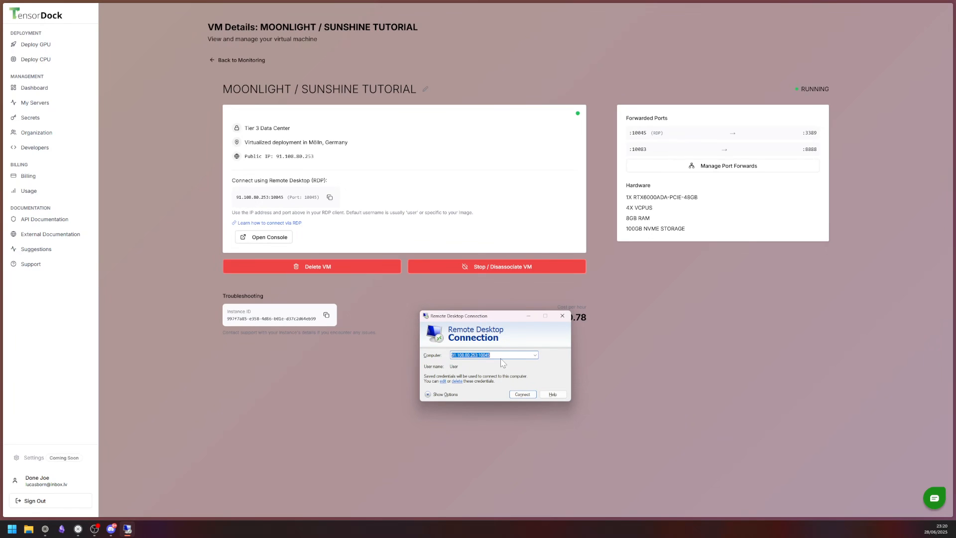
pyautogui.write('91.108.80.253:10045')
# Connect to the VM, then close the finished NVIDIA installer, OneDrive setup and NVIDIA driver tab
pyautogui.click(523, 395)
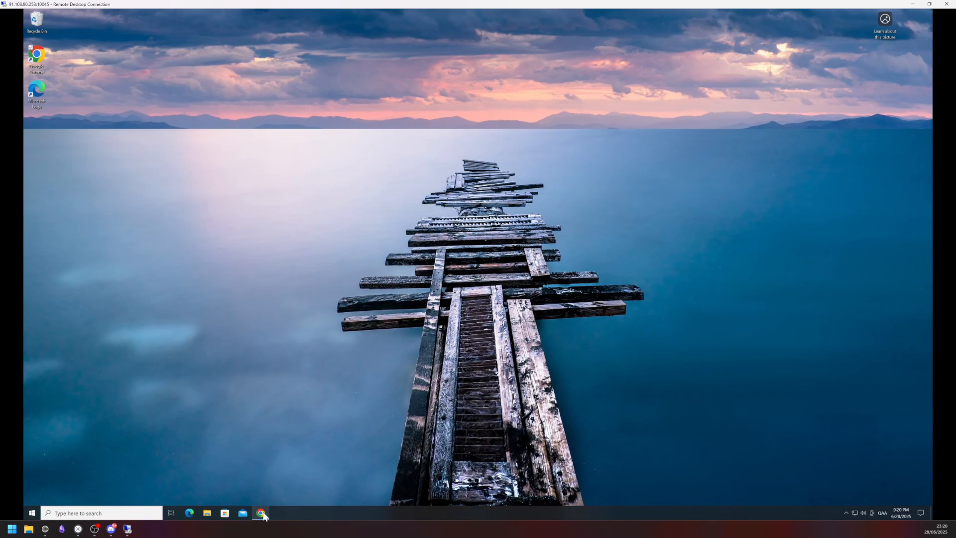
pyautogui.click(262, 513)
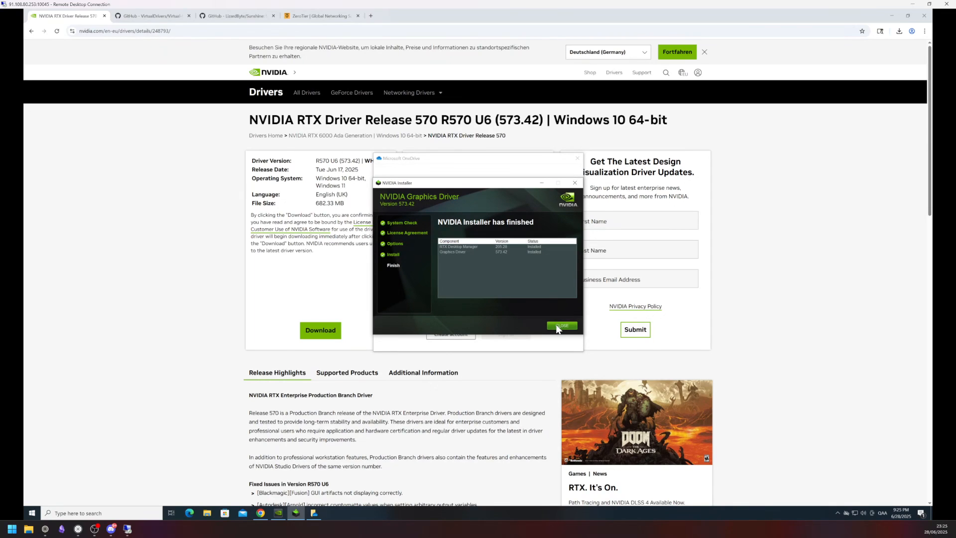
pyautogui.click(558, 326)
pyautogui.click(575, 158)
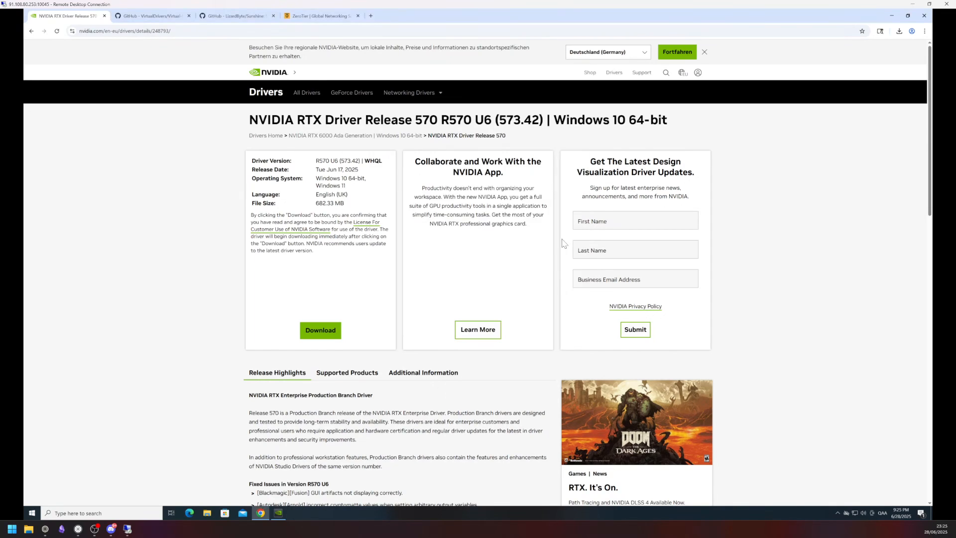
pyautogui.hotkey('ctrl', 'w')
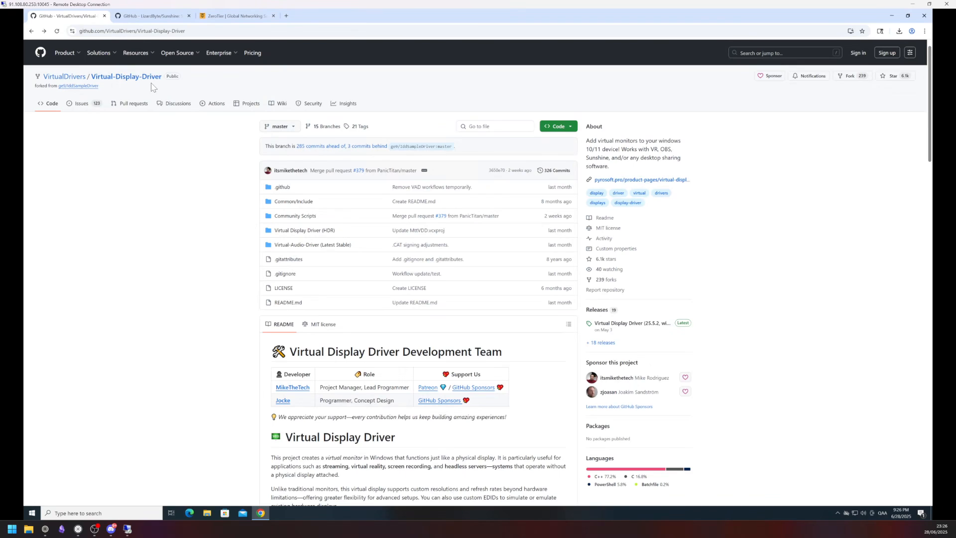
# Open the latest Virtual Display Driver release and run its setup installer
pyautogui.click(609, 324)
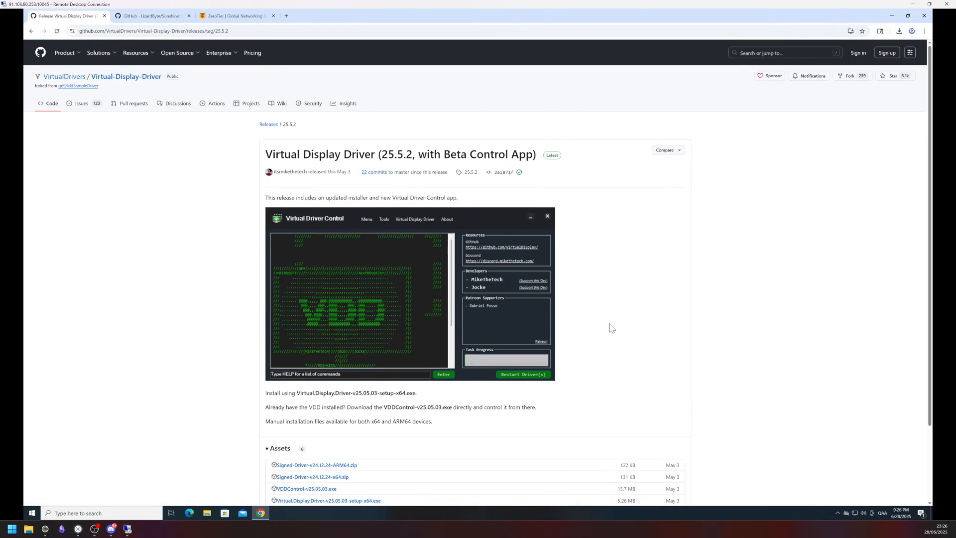
pyautogui.scroll(-2, 611, 328)
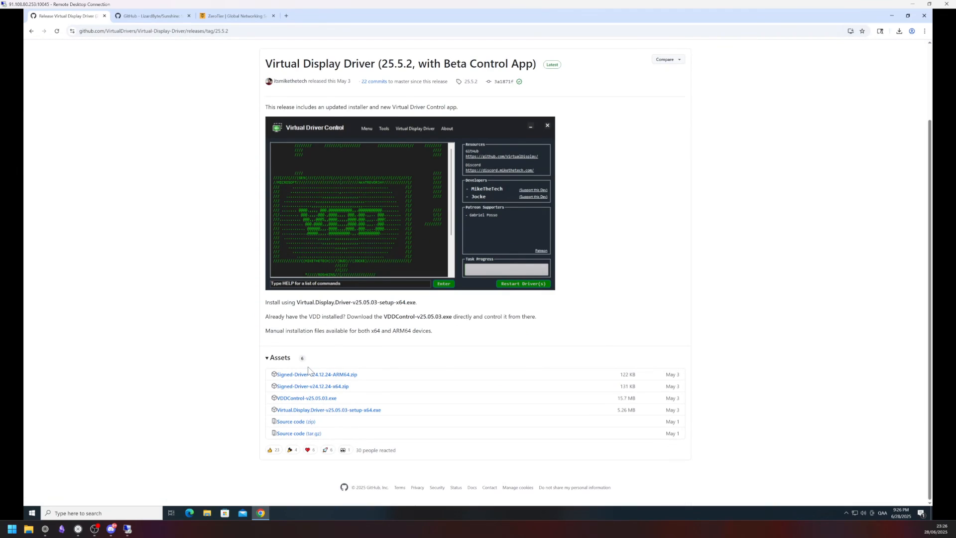
pyautogui.click(363, 410)
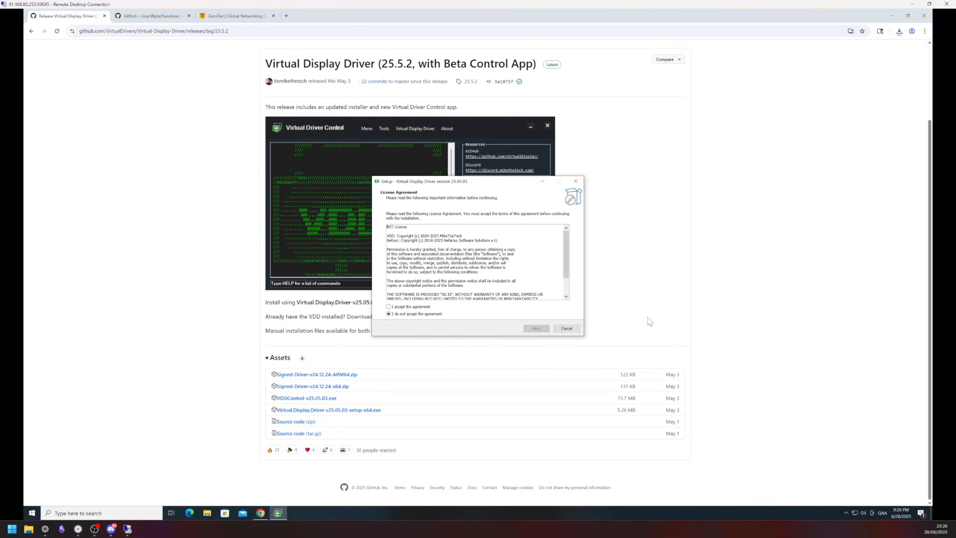
# Install the driver with default GPU, one virtual display and VDDbyMTT folder, then accept the .NET download
pyautogui.click(402, 306)
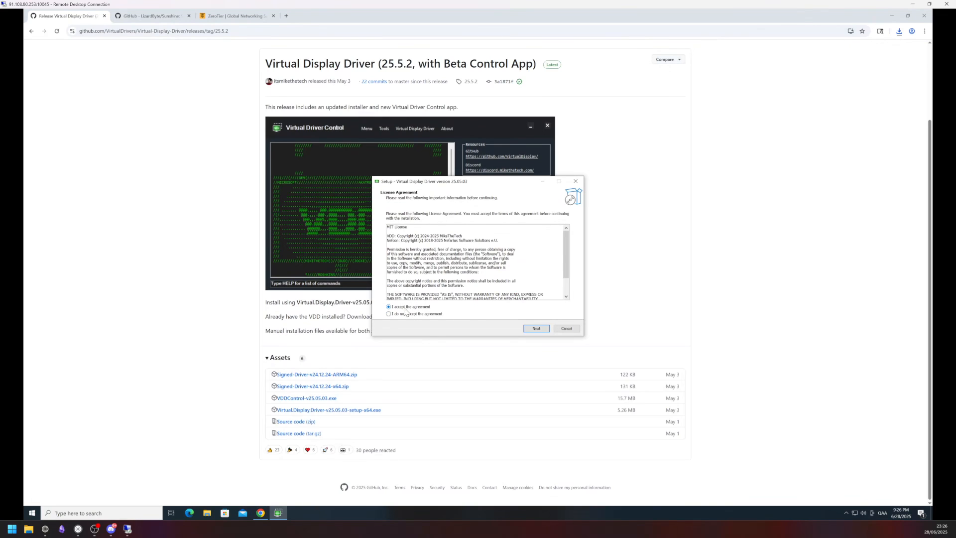
pyautogui.click(538, 329)
pyautogui.click(536, 328)
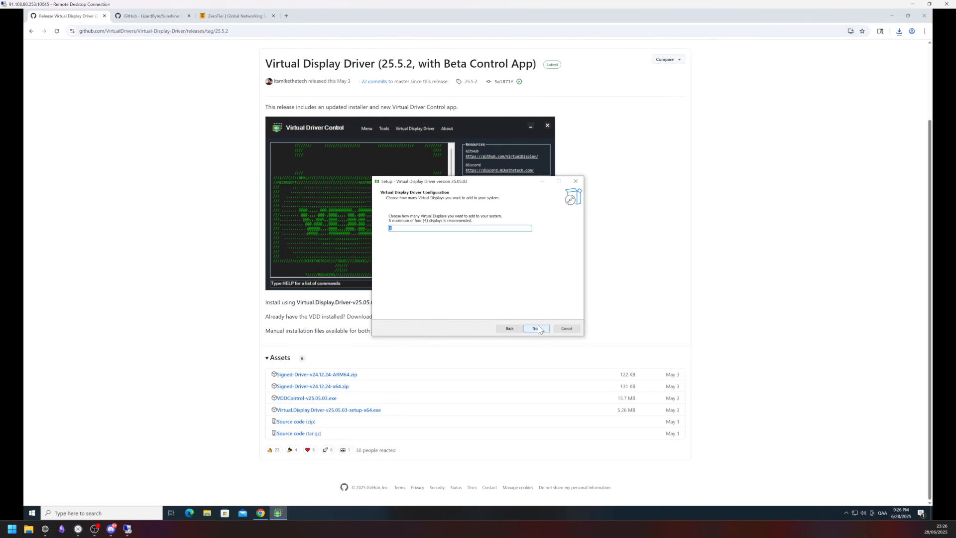
pyautogui.click(536, 329)
pyautogui.click(536, 328)
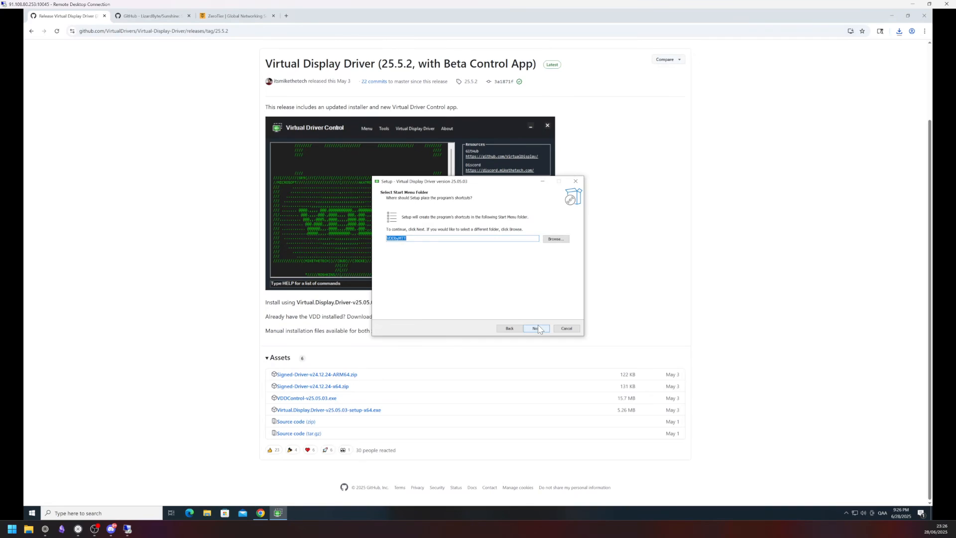
pyautogui.click(536, 328)
pyautogui.click(536, 329)
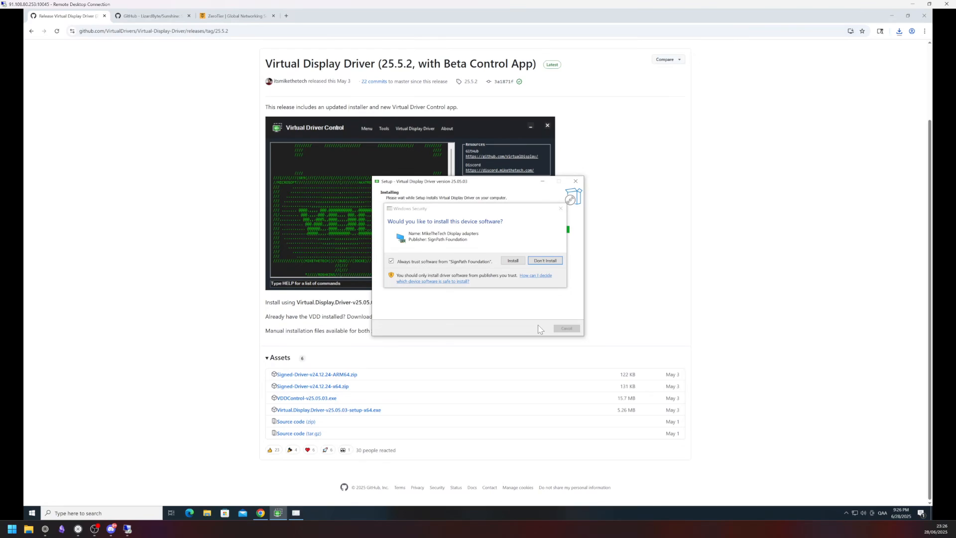
pyautogui.click(513, 260)
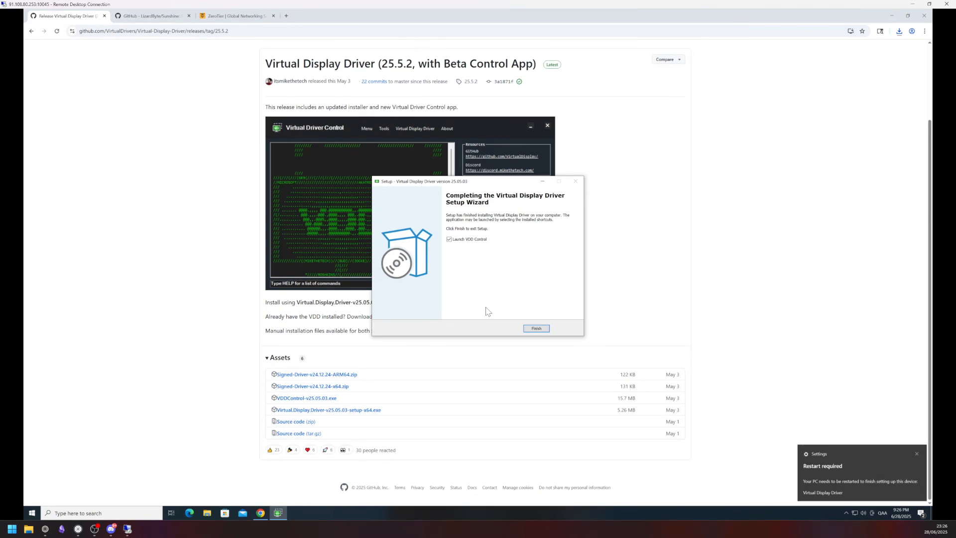
pyautogui.click(542, 331)
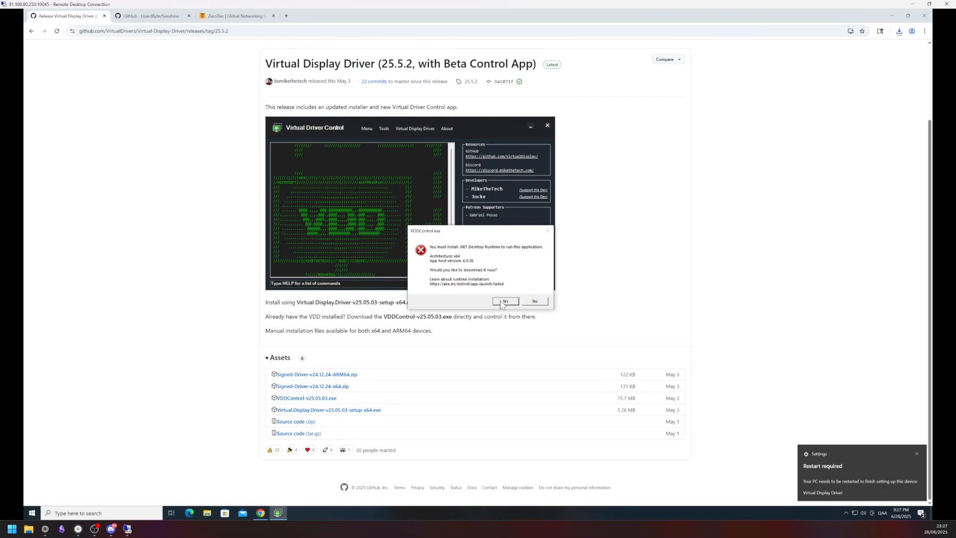
pyautogui.click(505, 301)
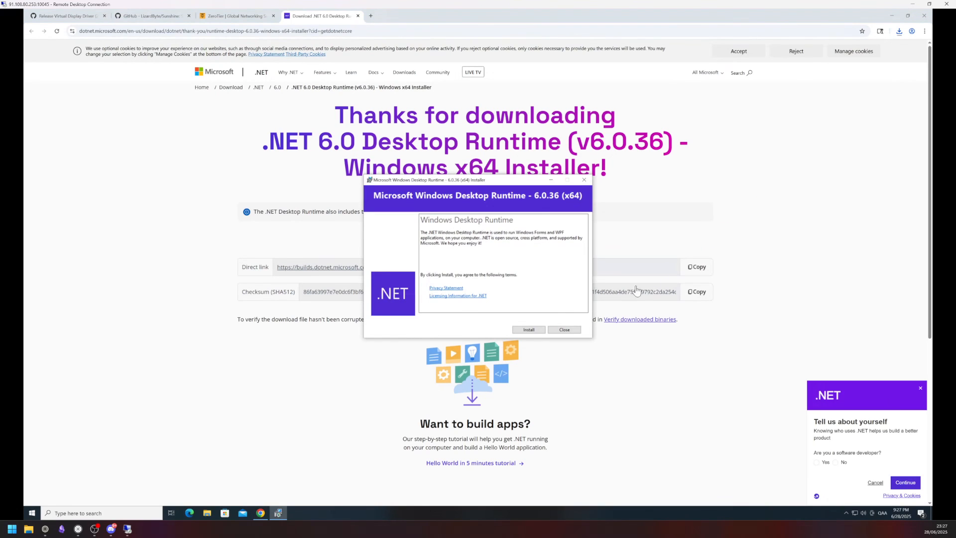
# Install .NET 6.0 Desktop Runtime 6.0.36 and close its download tab
pyautogui.click(527, 330)
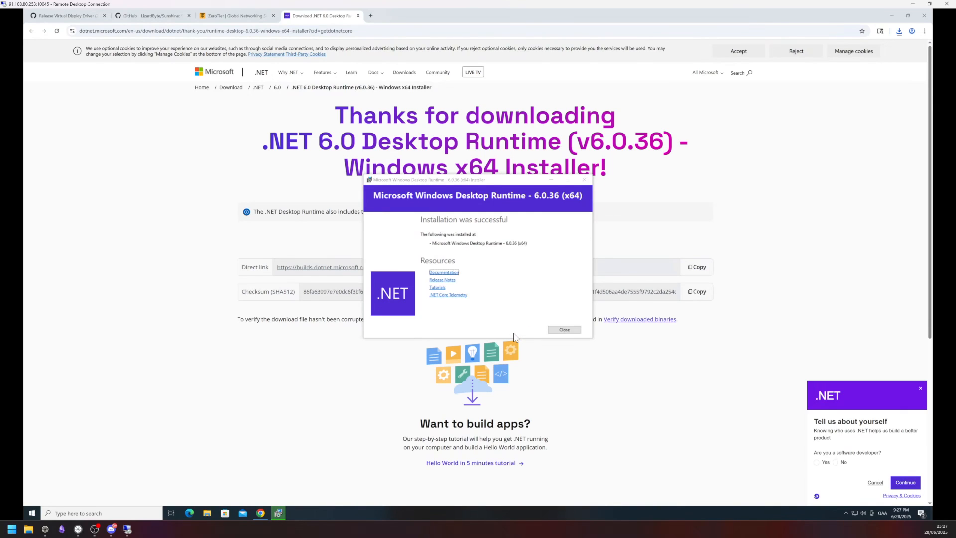
pyautogui.click(564, 330)
pyautogui.hotkey('ctrl', 'w')
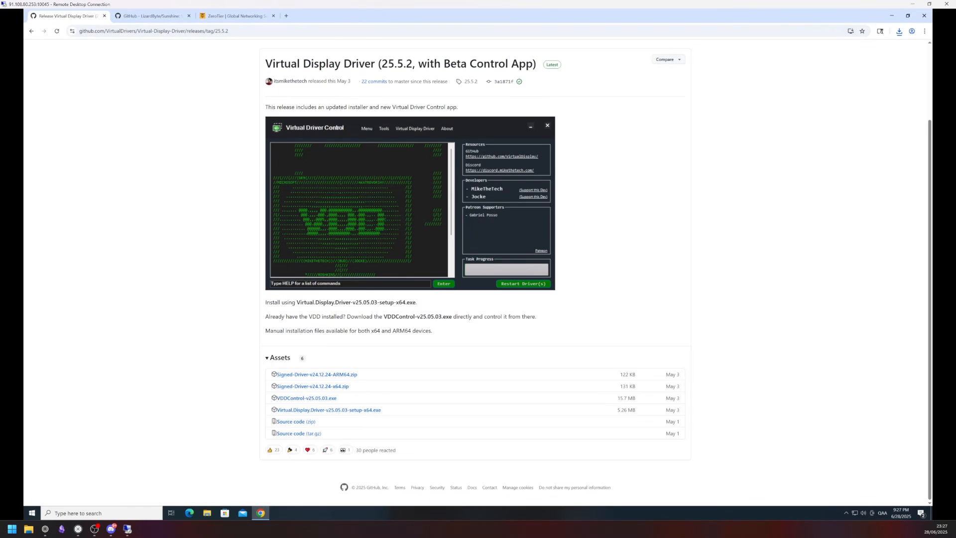
# Enable SDR 10 bit and HDR+ in Virtual Driver Control, then close it
pyautogui.click(90, 513)
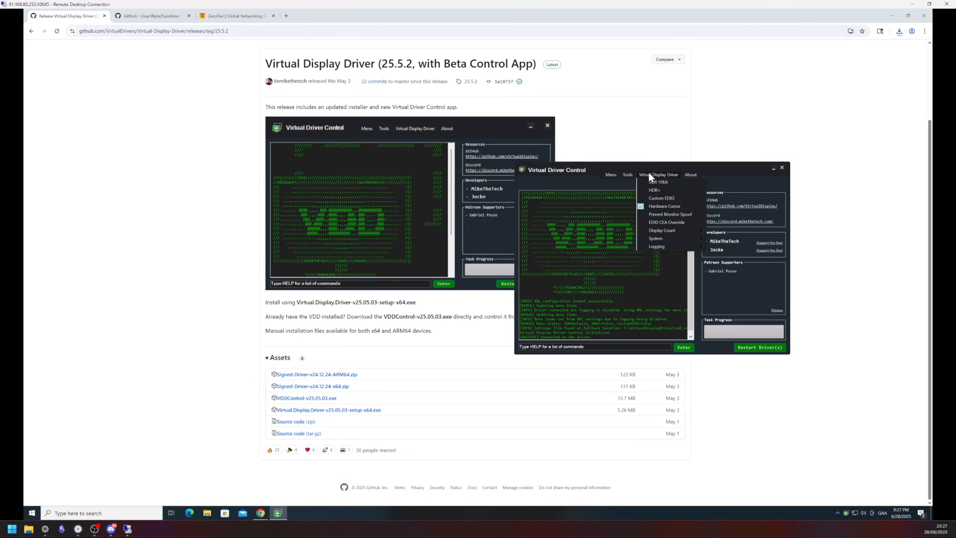
pyautogui.click(653, 181)
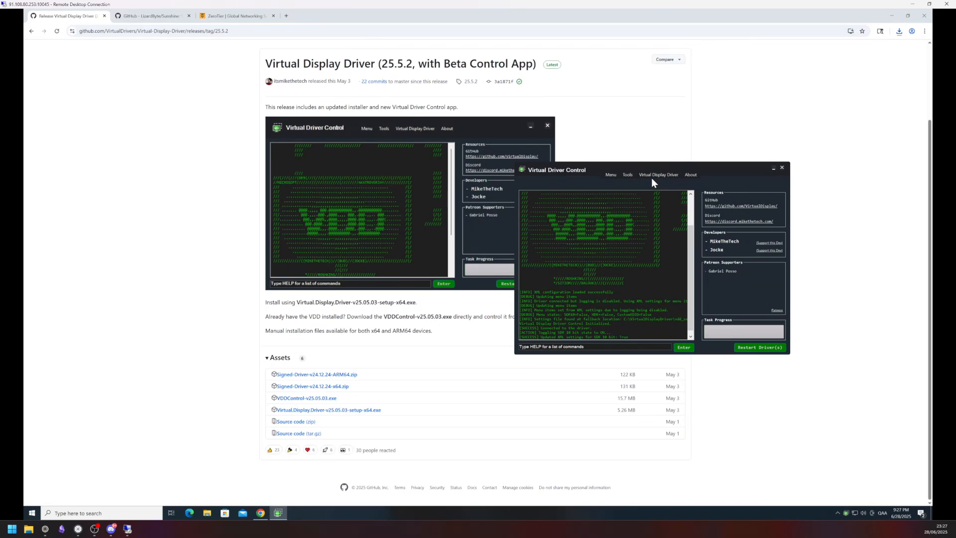
pyautogui.click(652, 175)
pyautogui.click(652, 190)
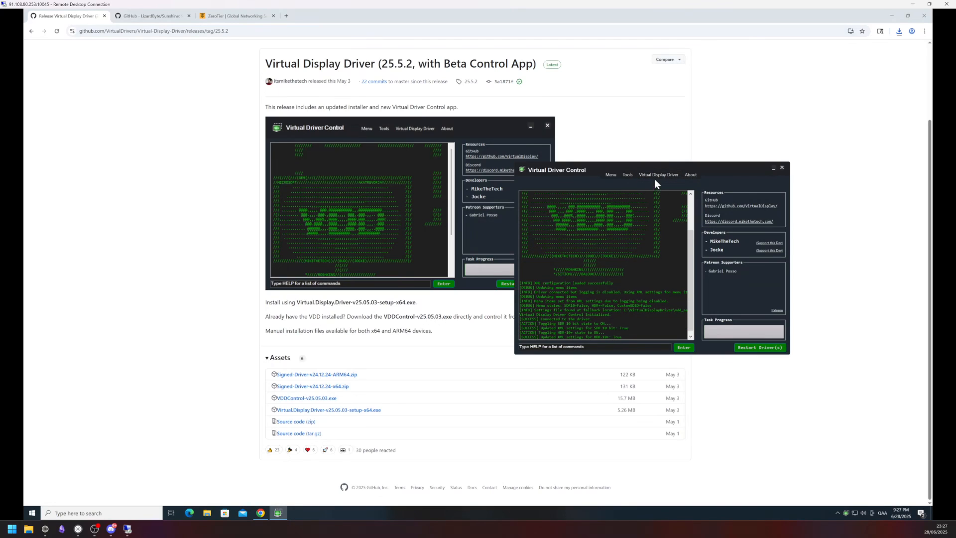
pyautogui.click(655, 176)
pyautogui.click(782, 168)
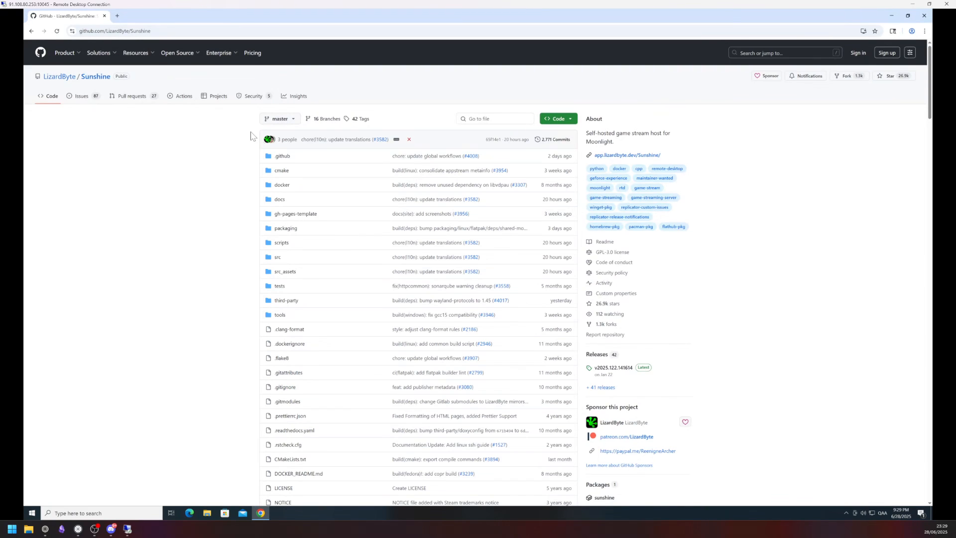
# Install Sunshine from release v2025.122.141614's Windows installer, keeping the default start menu folder
pyautogui.click(613, 369)
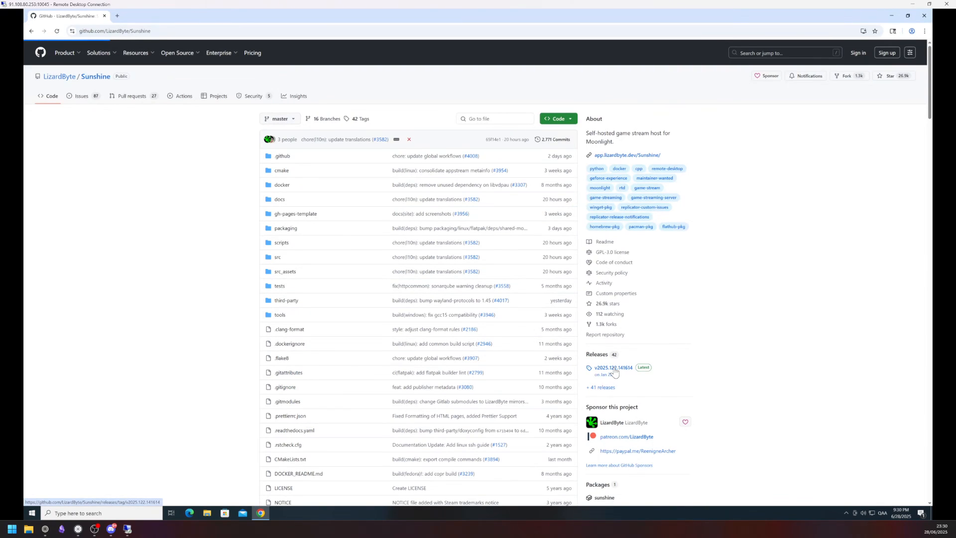
pyautogui.scroll(-5, 614, 371)
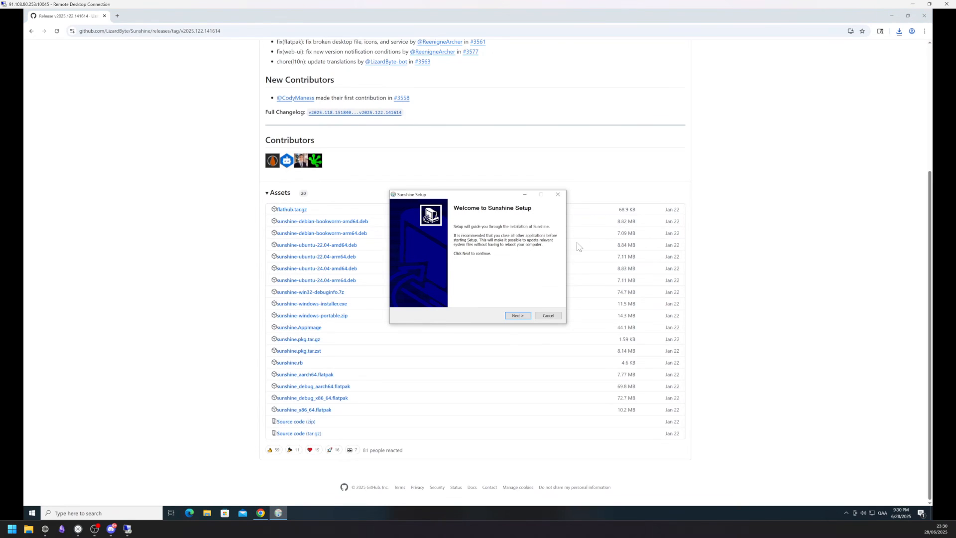
pyautogui.click(518, 316)
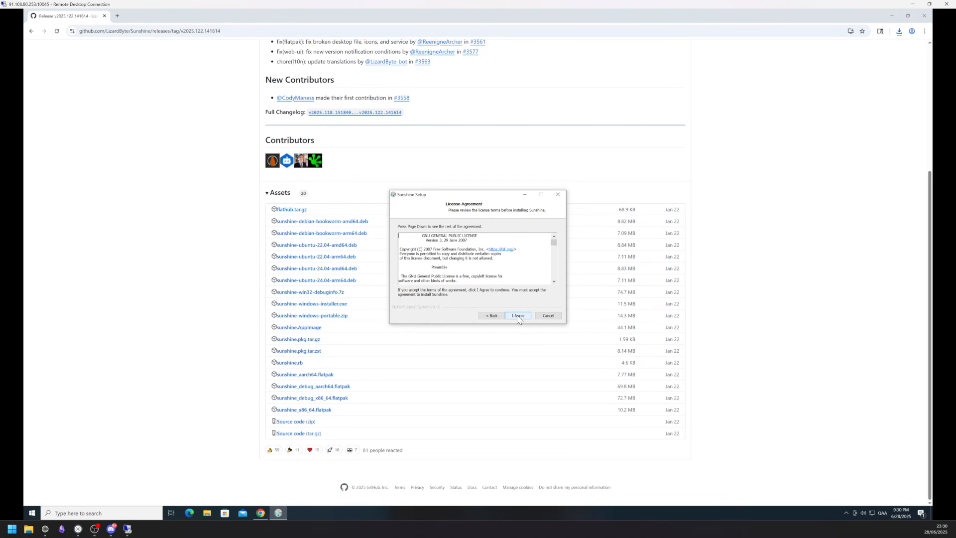
pyautogui.click(518, 317)
pyautogui.click(518, 316)
pyautogui.click(517, 316)
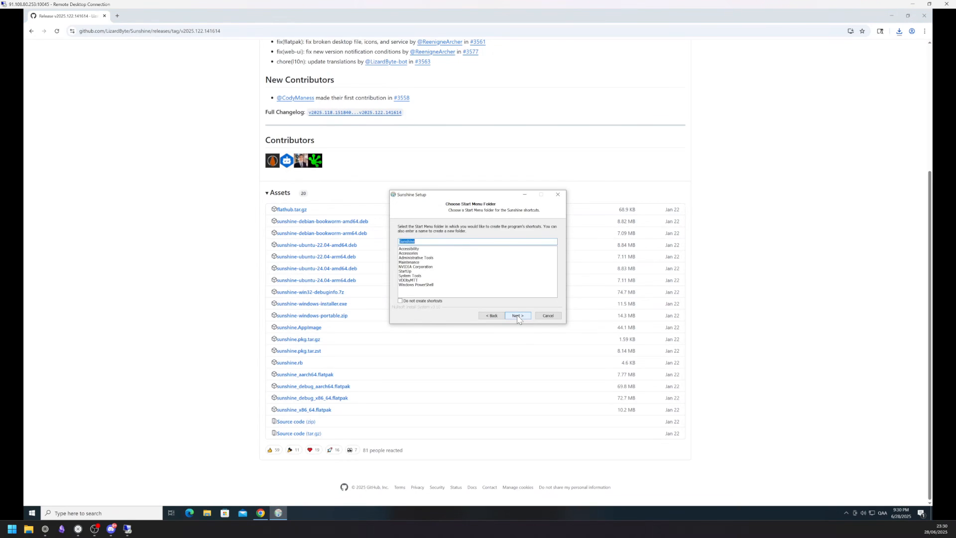
pyautogui.click(517, 317)
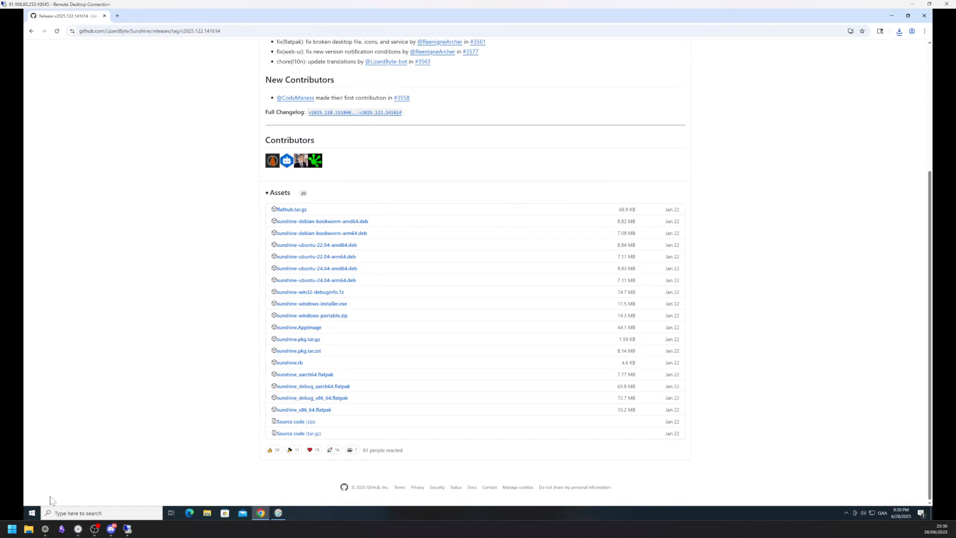
pyautogui.click(32, 513)
# Launch Sunshine and proceed past the localhost certificate warning
pyautogui.write('su')
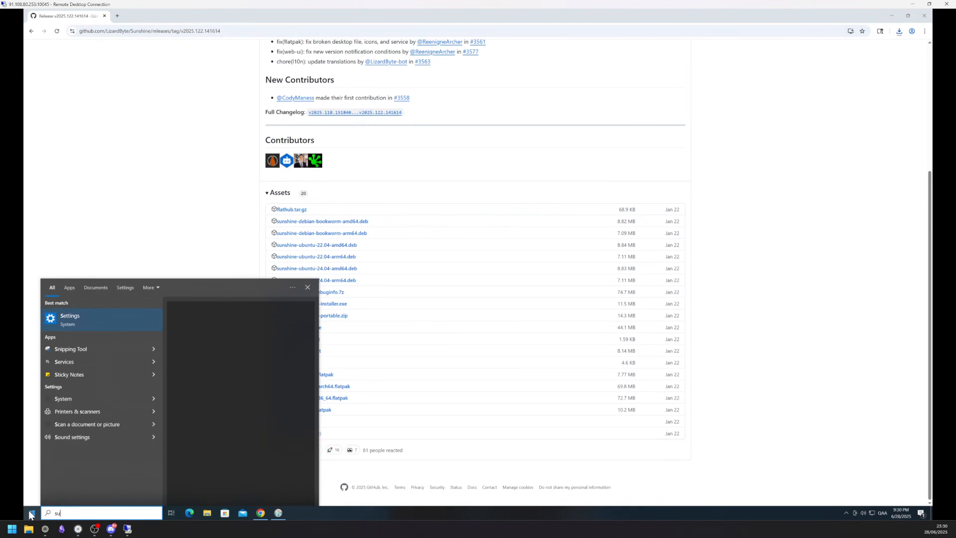
pyautogui.write('nshine')
pyautogui.press('Return')
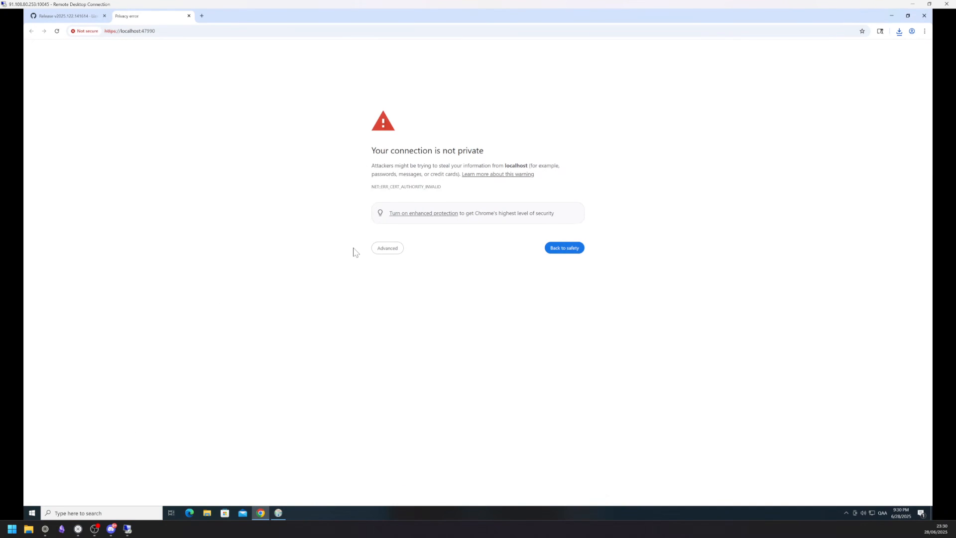
pyautogui.click(387, 254)
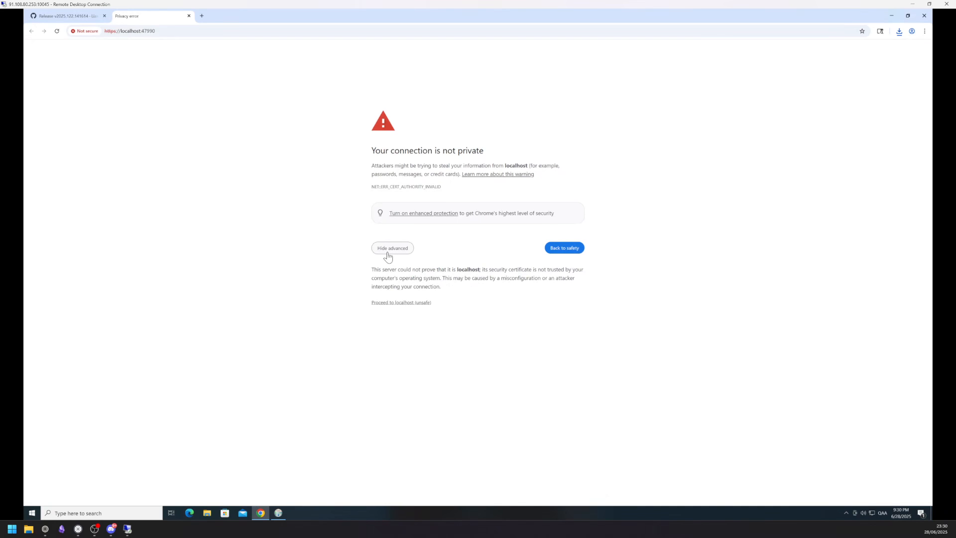
pyautogui.click(387, 304)
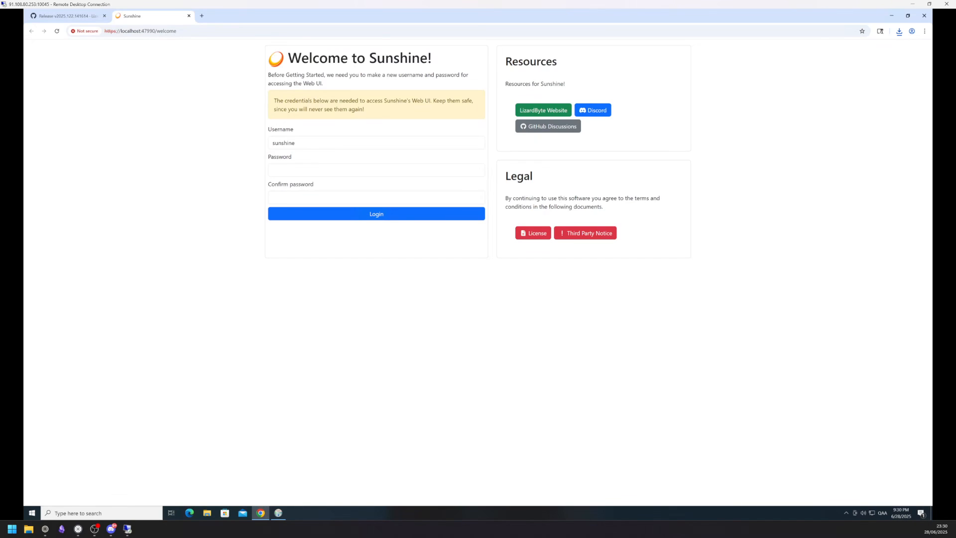
# Create the Sunshine web UI credentials: a new username and matching password
pyautogui.hotkey('ctrl', 'a')
pyautogui.write('1234')
pyautogui.click(306, 169)
pyautogui.write('1234')
pyautogui.press('Tab')
pyautogui.write('123')
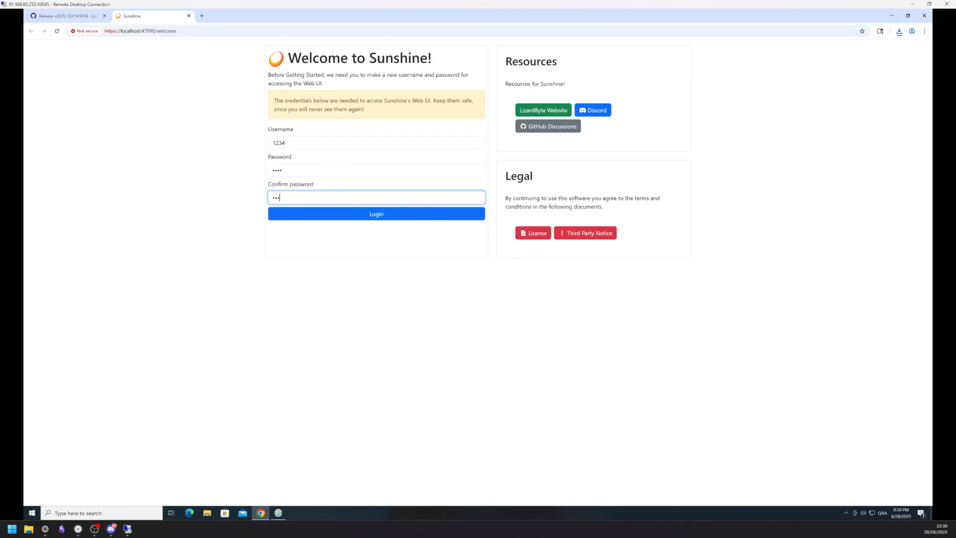
pyautogui.write('4')
pyautogui.click(333, 217)
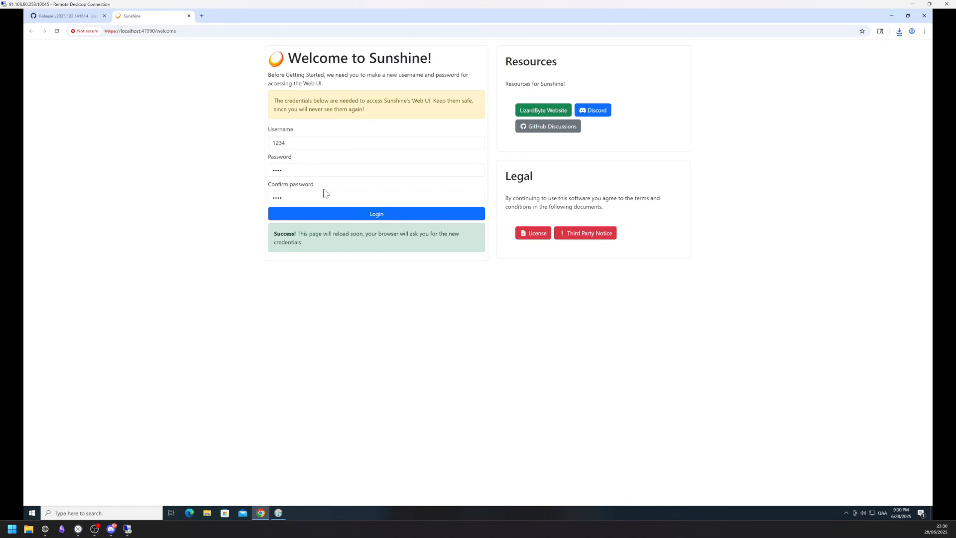
# Sign in to the Sunshine web UI with those credentials and dismiss the breached-password warning
pyautogui.write('1234')
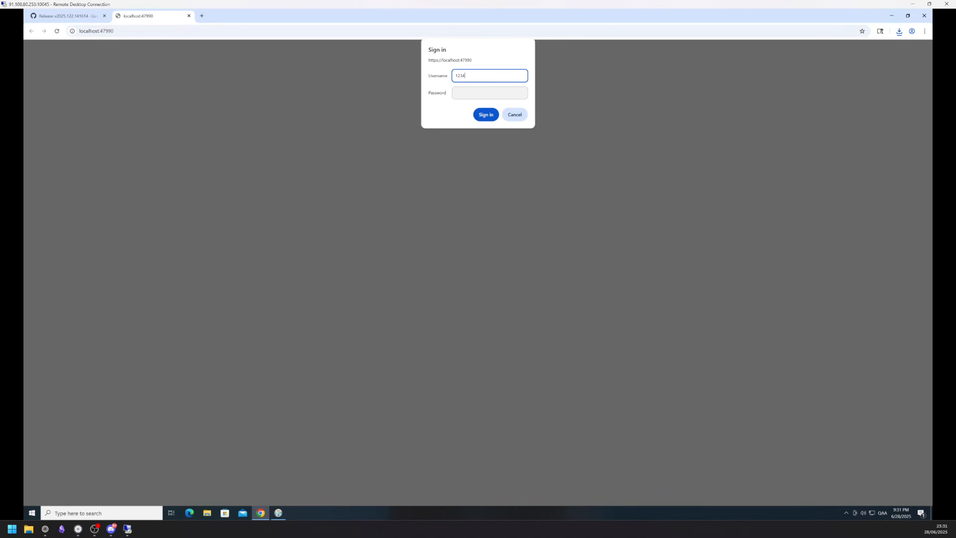
pyautogui.press('Tab')
pyautogui.write('1234')
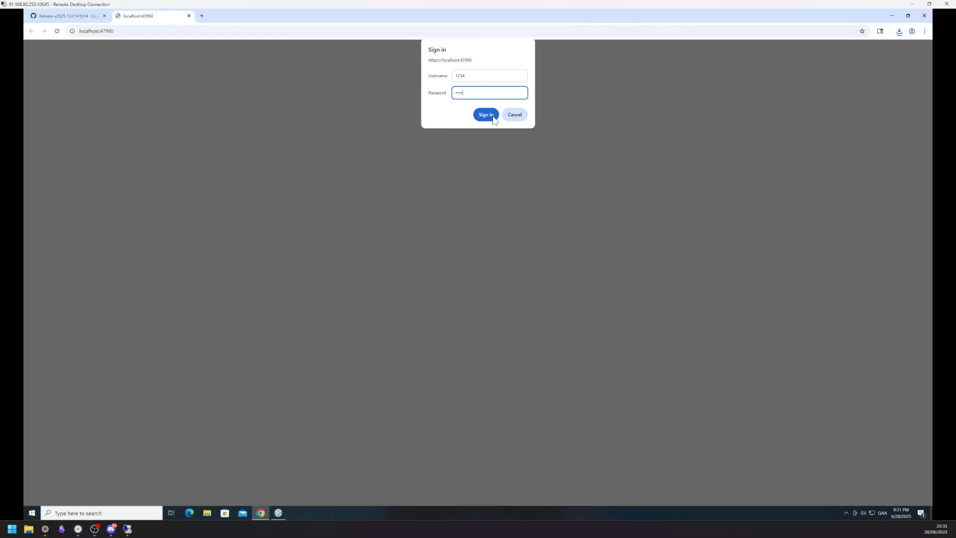
pyautogui.click(490, 116)
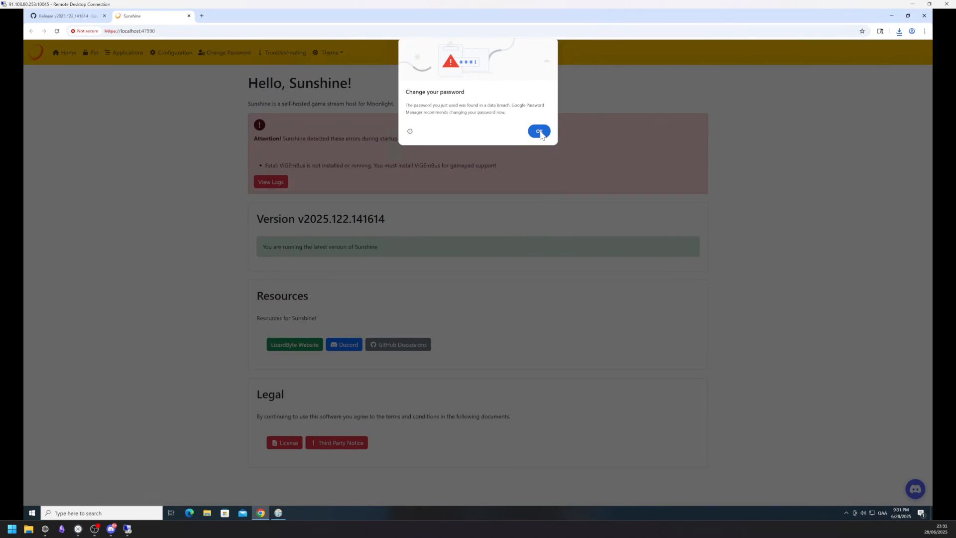
pyautogui.click(538, 132)
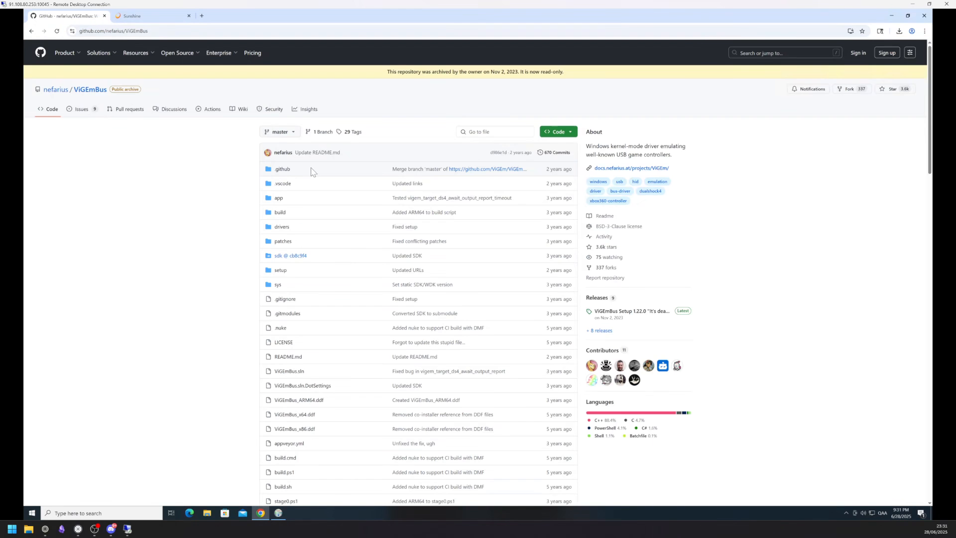
# Install the ViGEmBus 1.22.0 driver from its release page, accepting the license terms
pyautogui.click(627, 315)
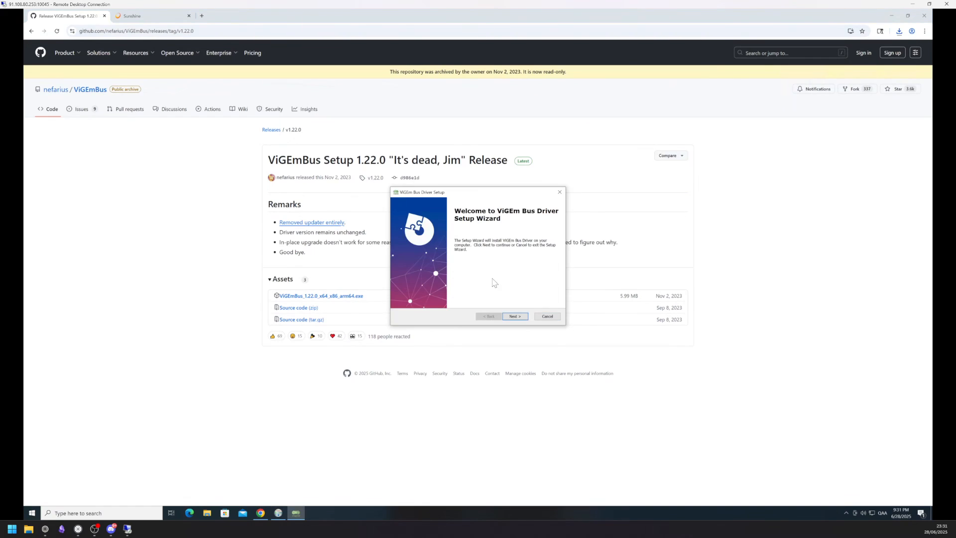
pyautogui.click(512, 316)
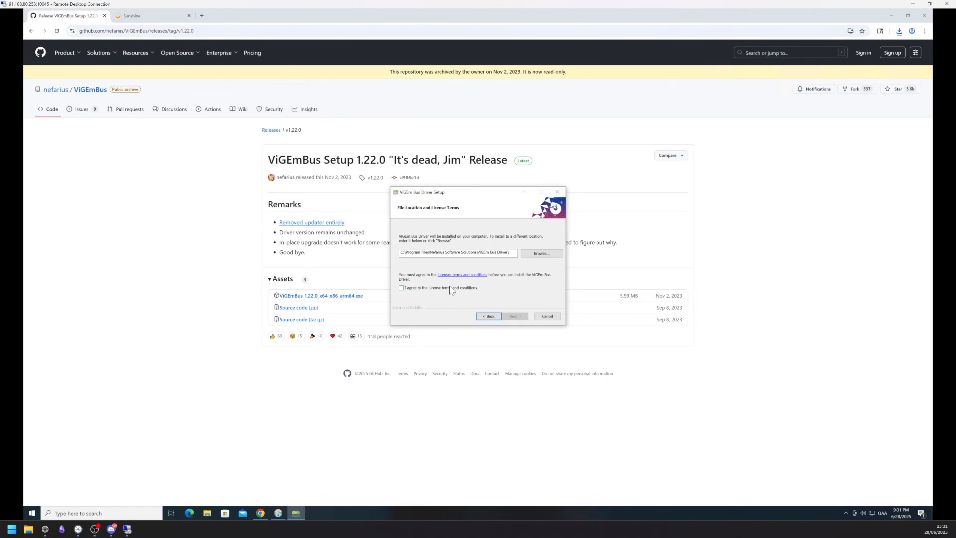
pyautogui.click(452, 288)
pyautogui.click(521, 316)
pyautogui.click(518, 316)
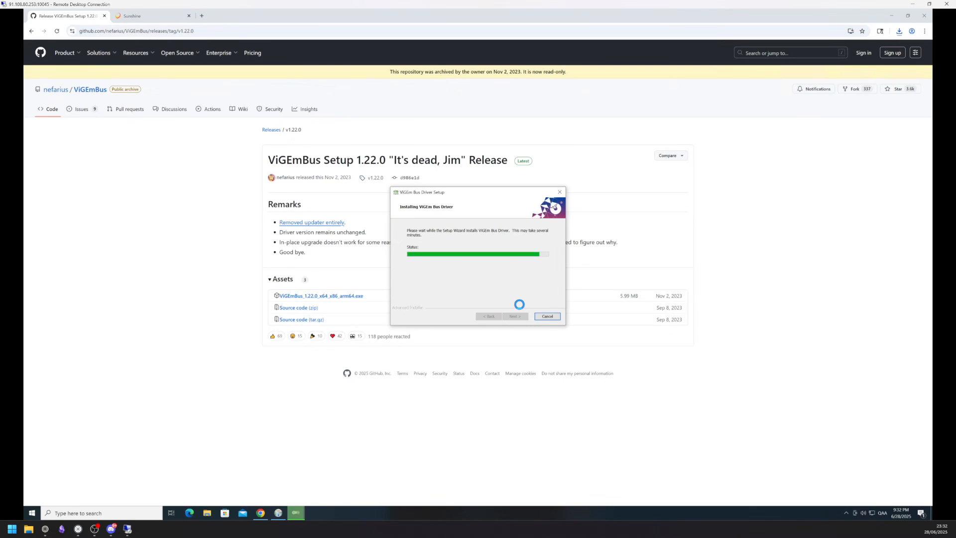
pyautogui.click(517, 318)
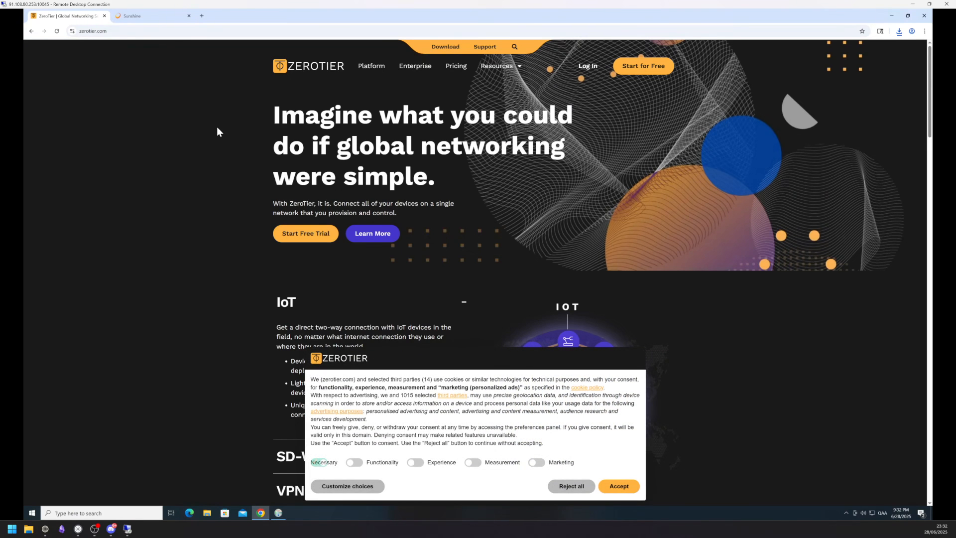
# Download ZeroTier's Windows MSI installer, accepting cookies, and install ZeroTier One with it
pyautogui.click(445, 46)
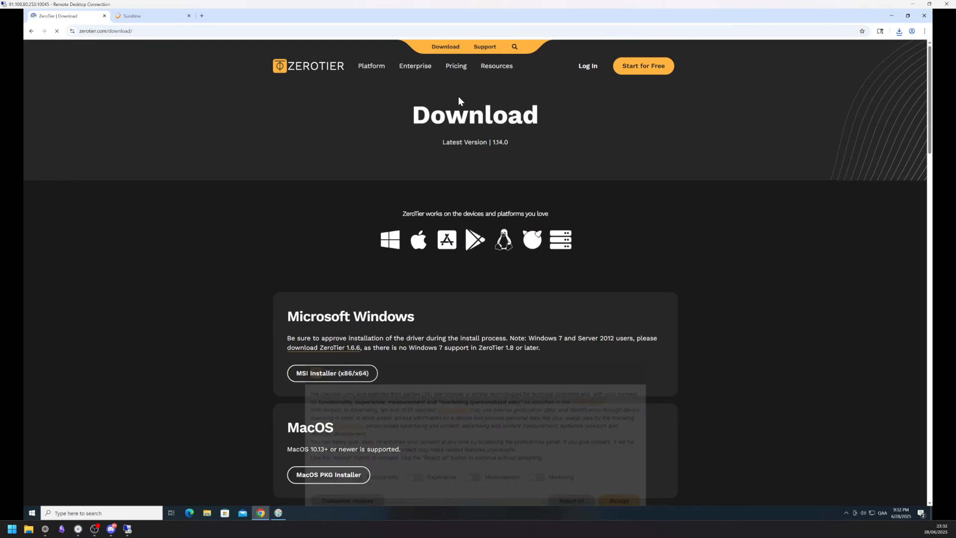
pyautogui.scroll(-1, 395, 246)
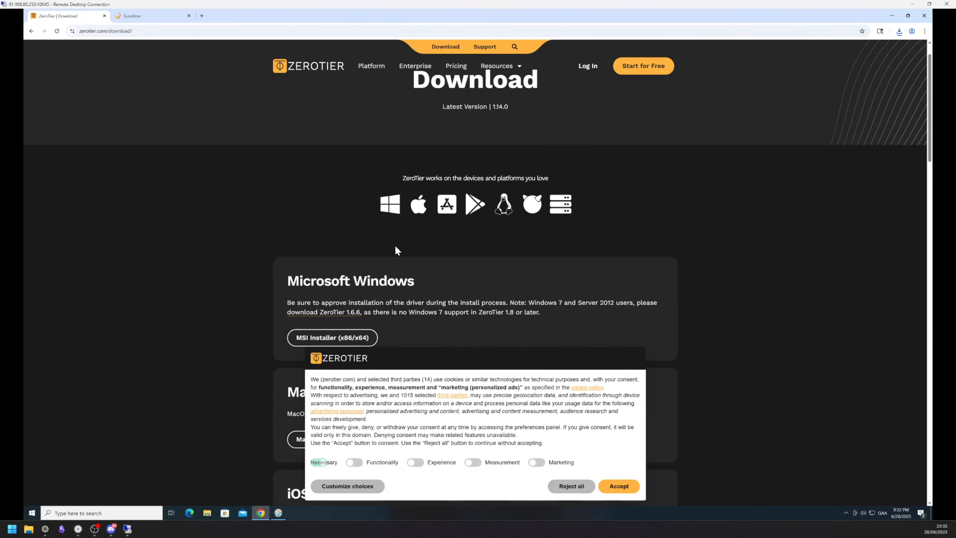
pyautogui.click(626, 487)
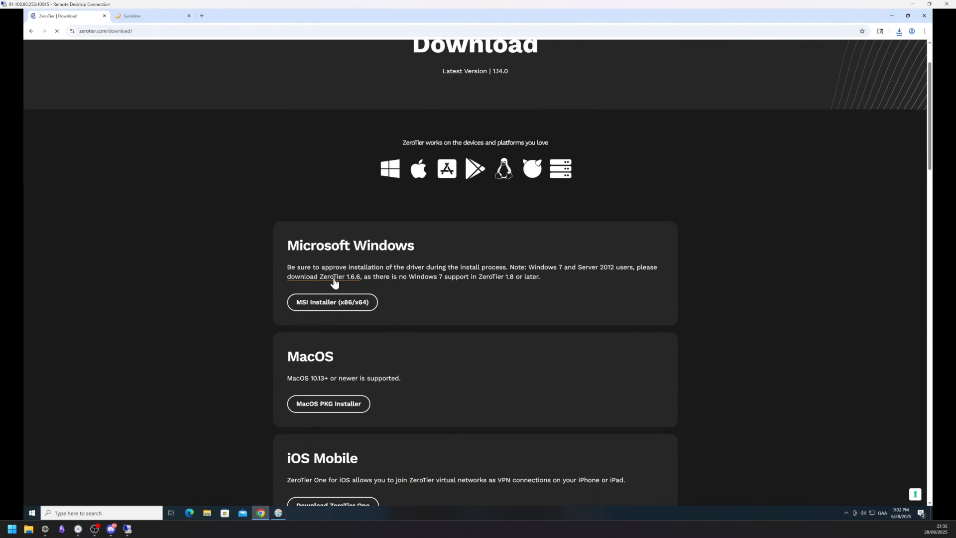
pyautogui.click(341, 304)
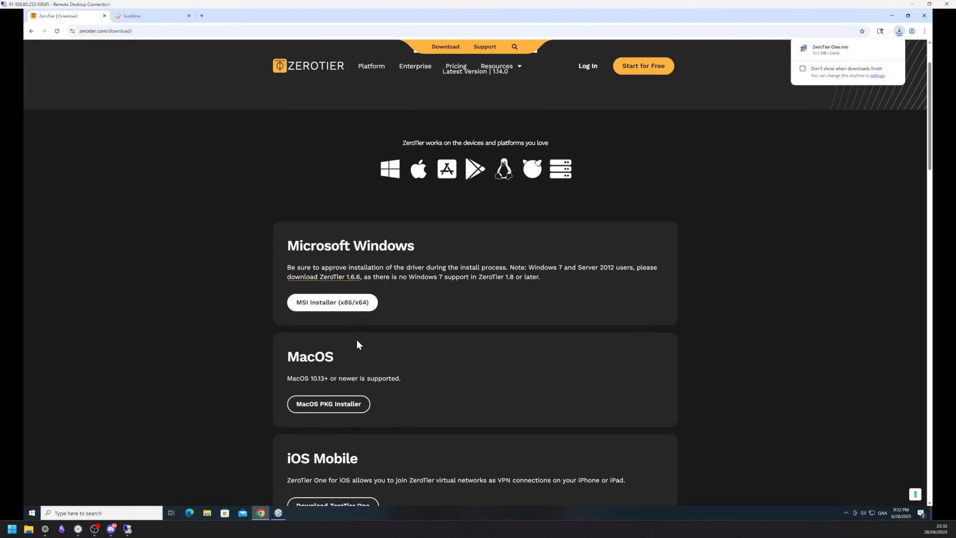
pyautogui.click(842, 52)
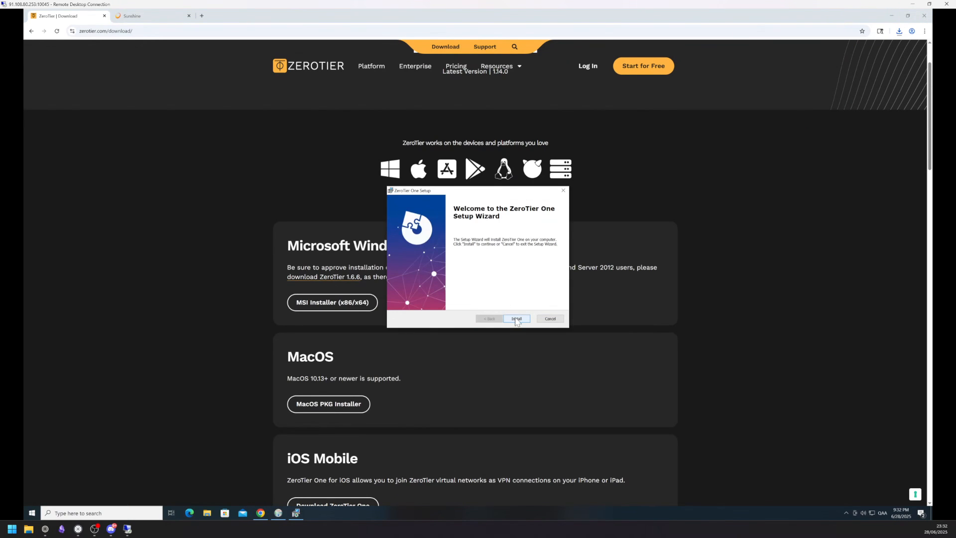
pyautogui.click(515, 321)
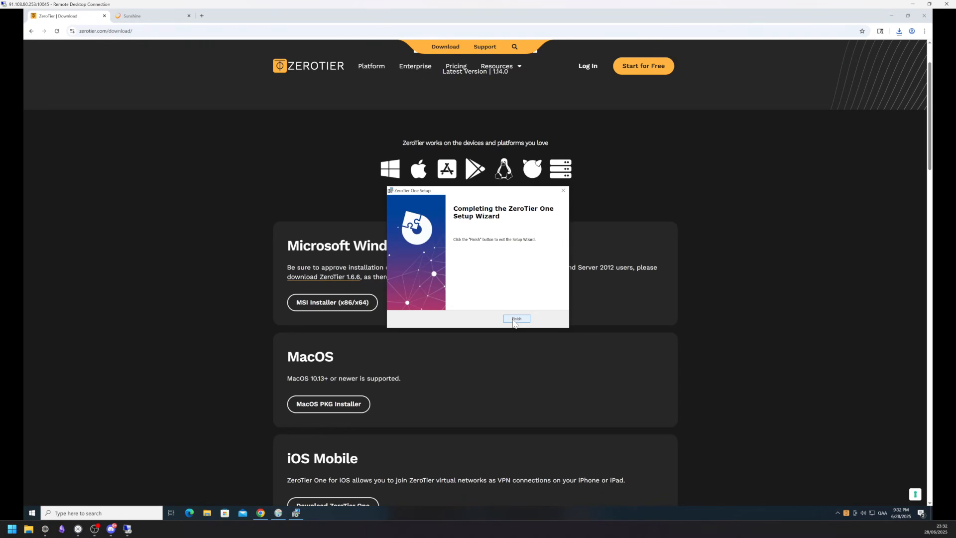
pyautogui.click(515, 319)
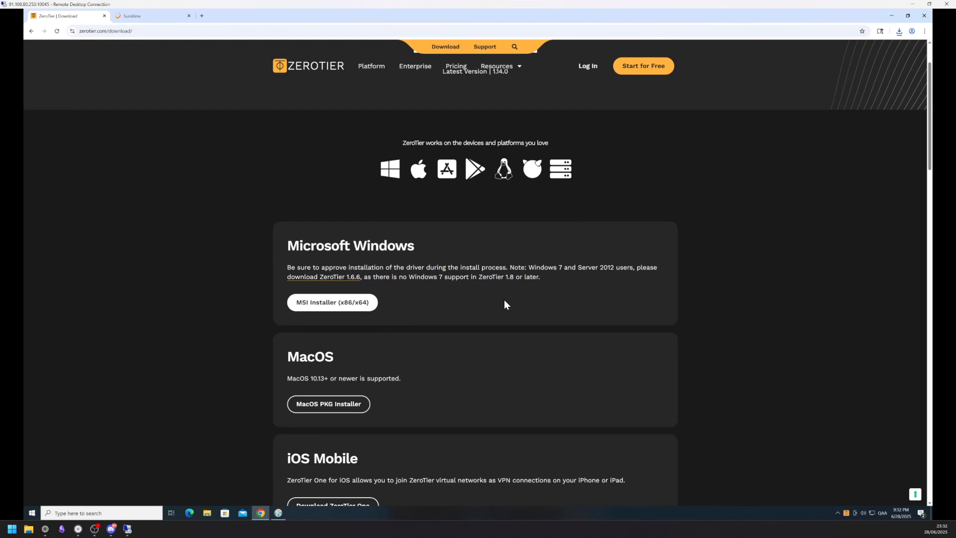
# Log in to ZeroTier Central with the account password, decline saving it, and create network agitated_reed
pyautogui.scroll(2, 503, 300)
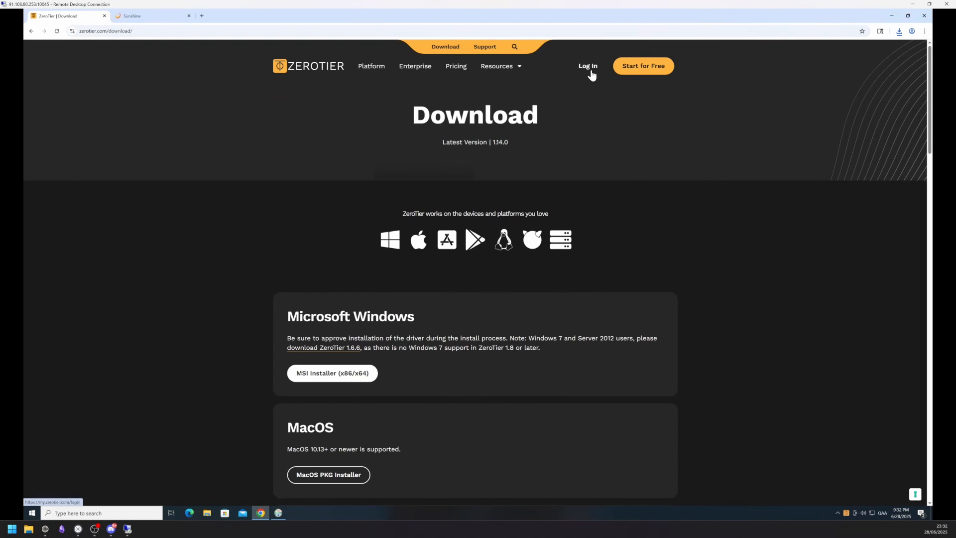
pyautogui.click(590, 70)
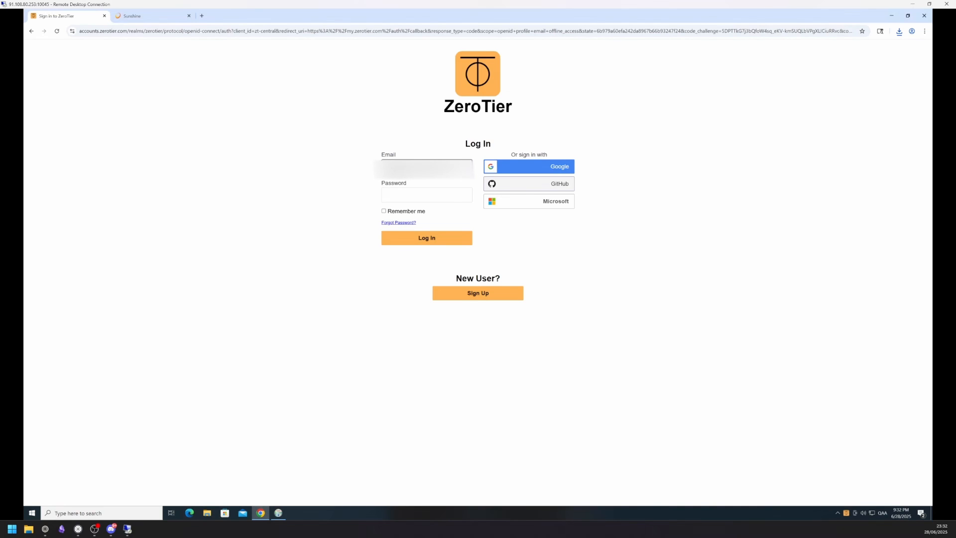
pyautogui.click(437, 194)
pyautogui.write('••••')
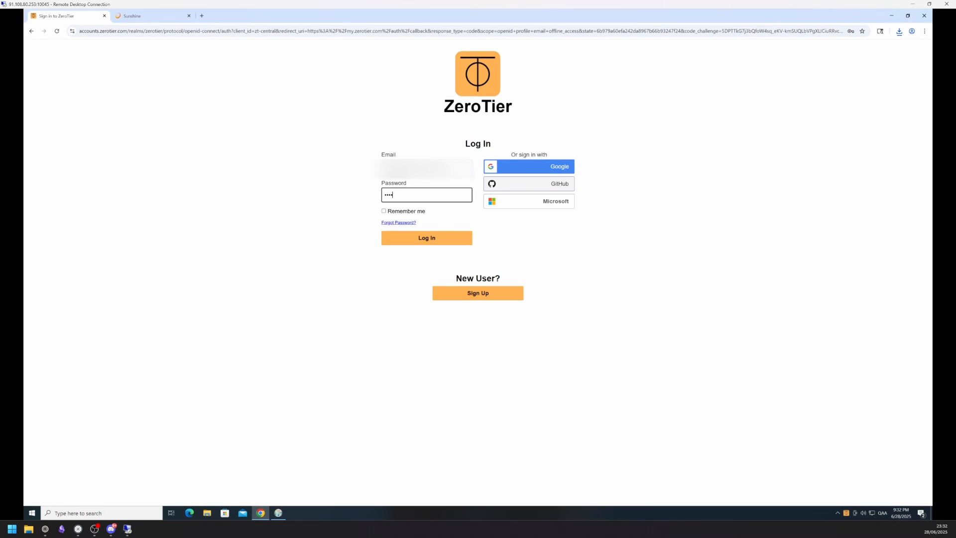
pyautogui.press('Return')
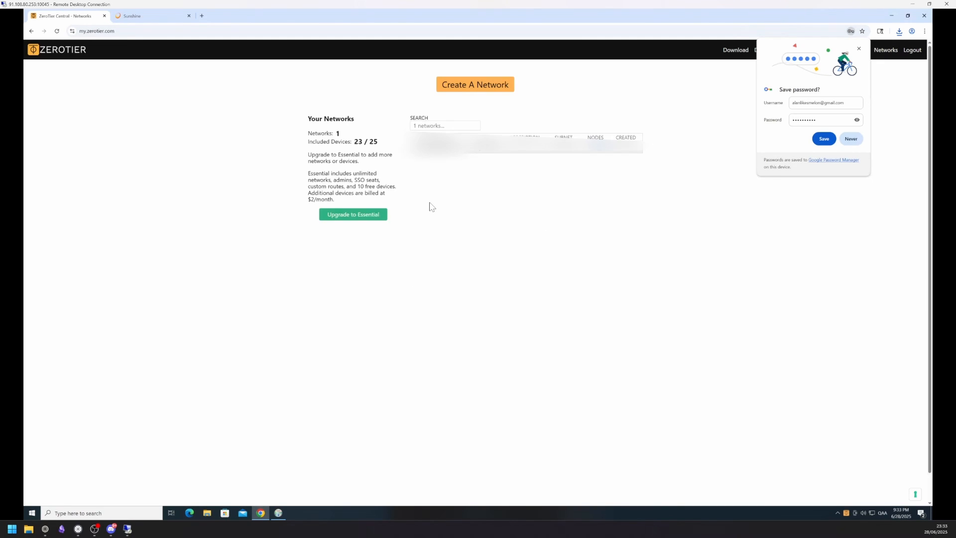
pyautogui.click(851, 139)
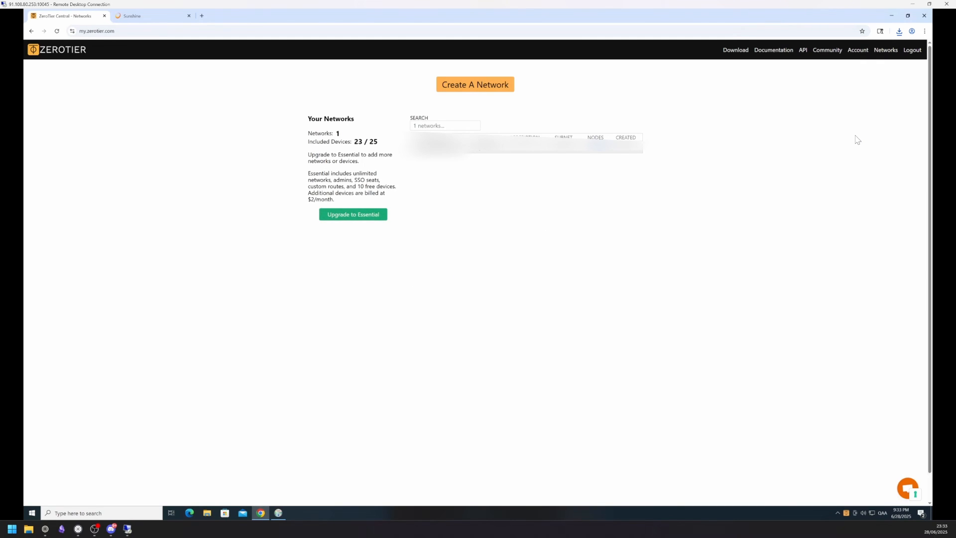
pyautogui.click(477, 87)
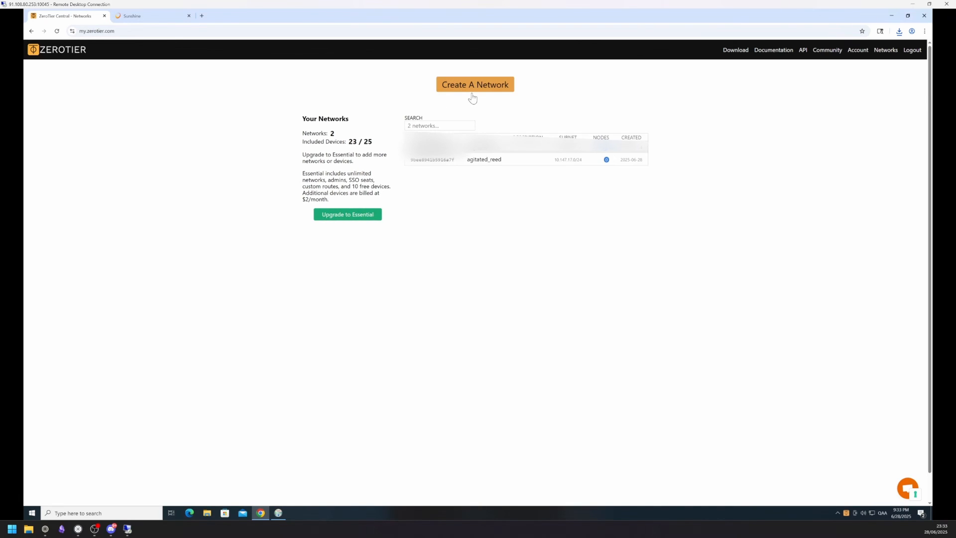
# Open the agitated_reed network page and set the ZeroTier app to start at login
pyautogui.click(443, 160)
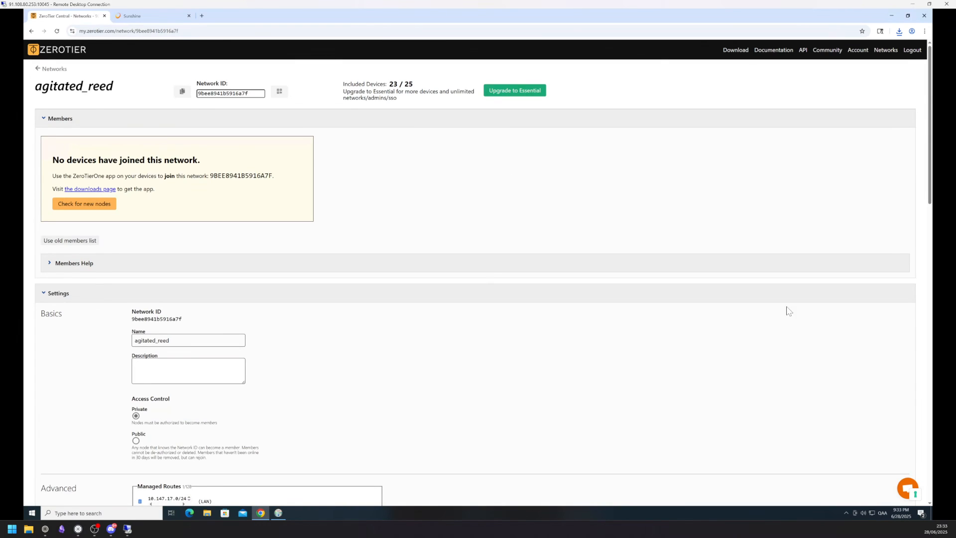
pyautogui.click(845, 512)
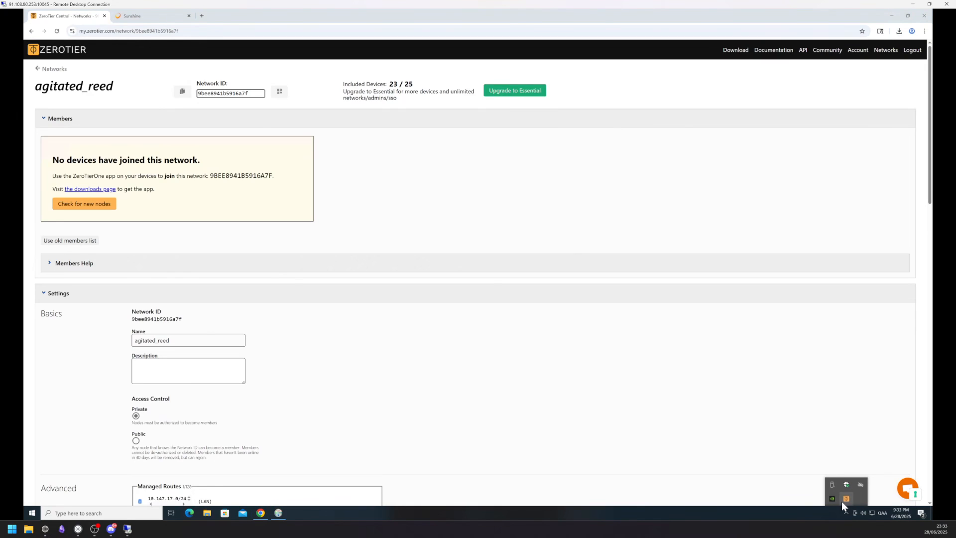
pyautogui.rightClick(844, 499)
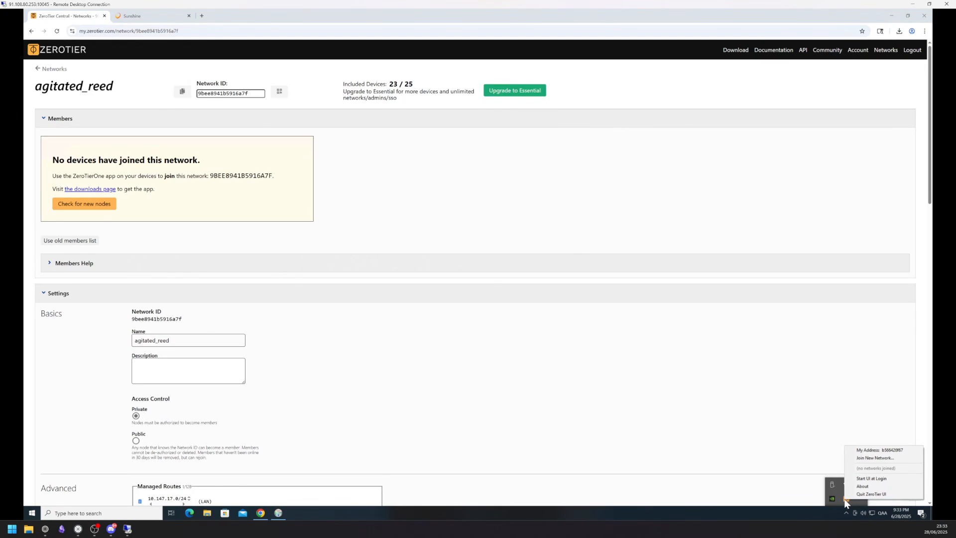
pyautogui.click(879, 479)
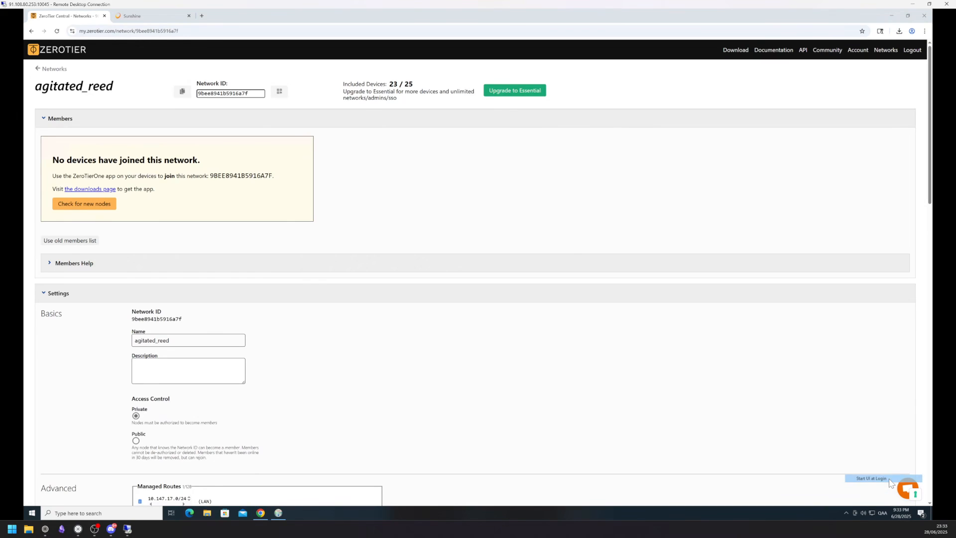
# Join agitated_reed by pasting its copied Network ID, then reload the page to see members
pyautogui.click(842, 511)
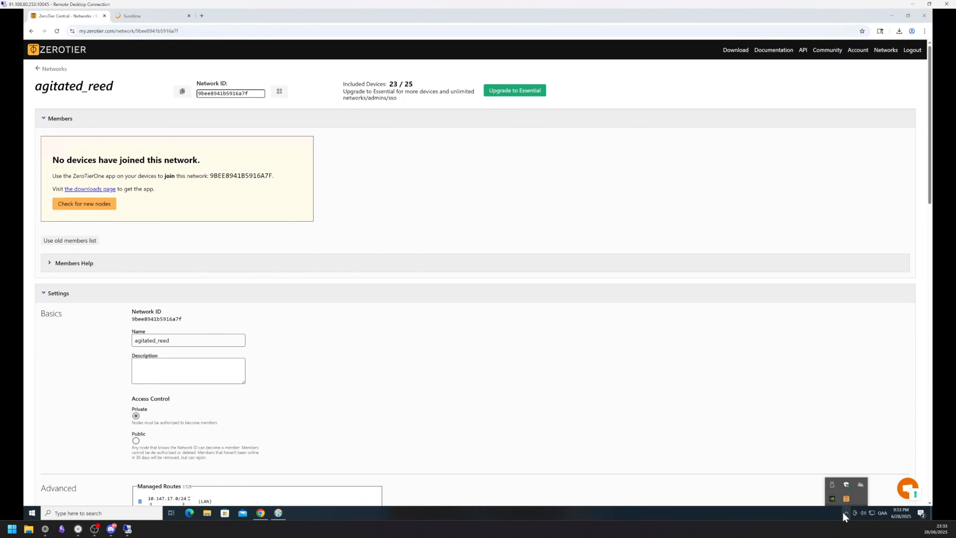
pyautogui.rightClick(846, 499)
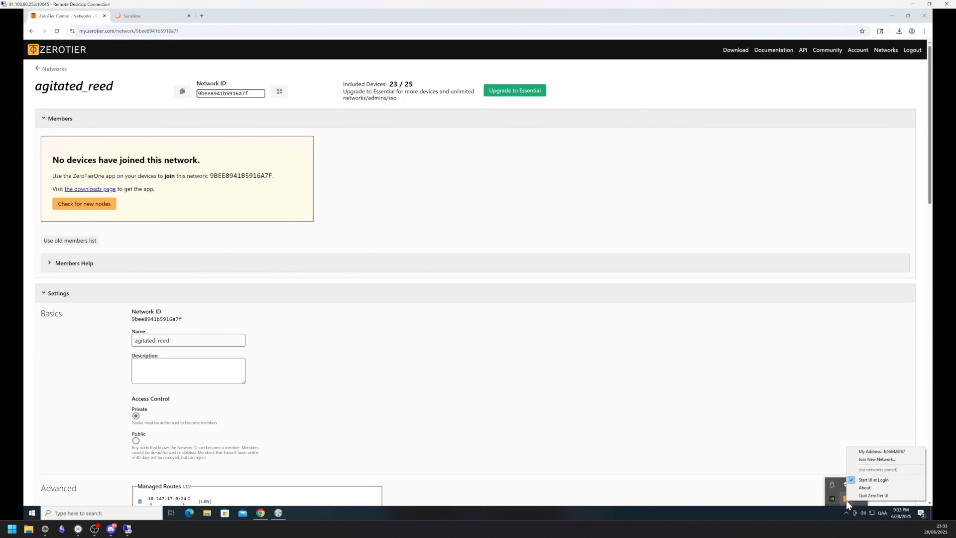
pyautogui.click(878, 459)
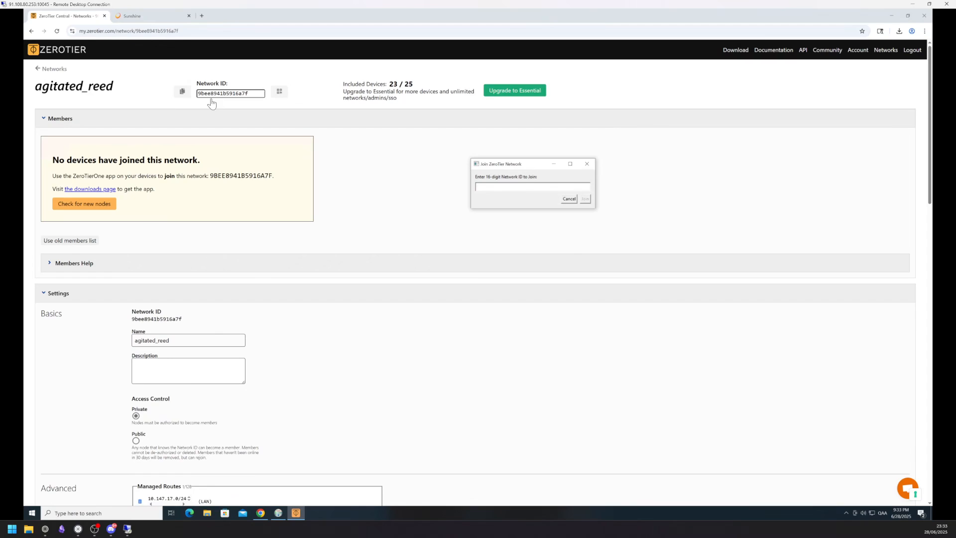
pyautogui.click(183, 92)
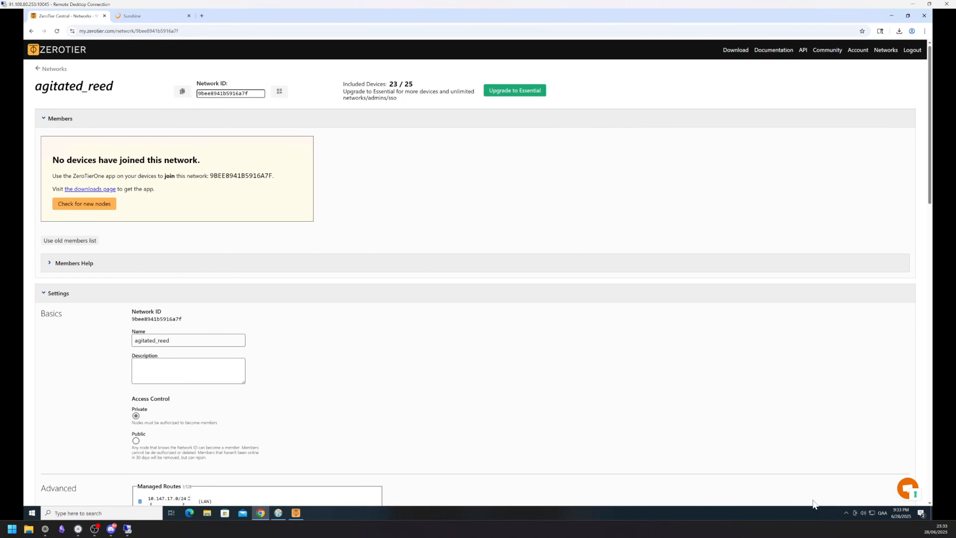
pyautogui.moveTo(300, 515)
pyautogui.click(295, 491)
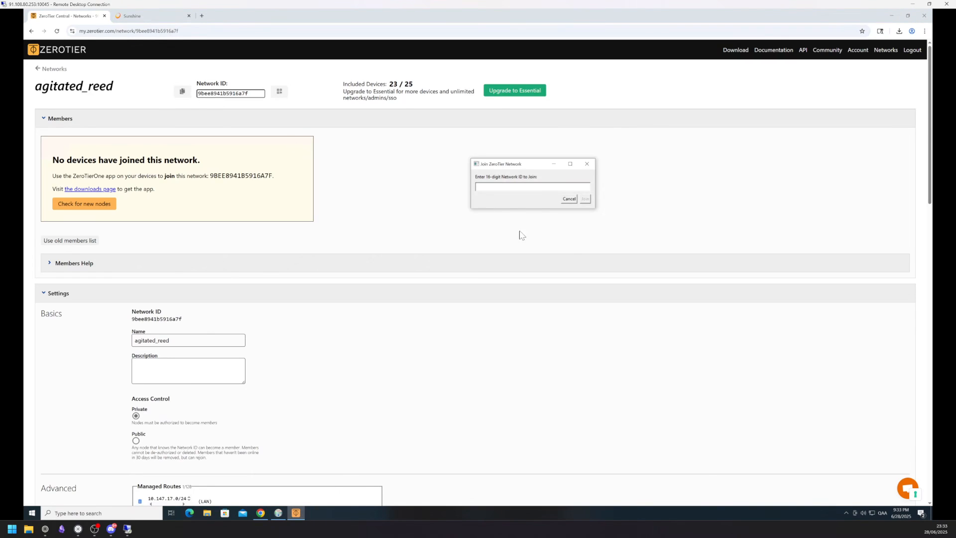
pyautogui.hotkey('ctrl', 'v')
pyautogui.click(585, 199)
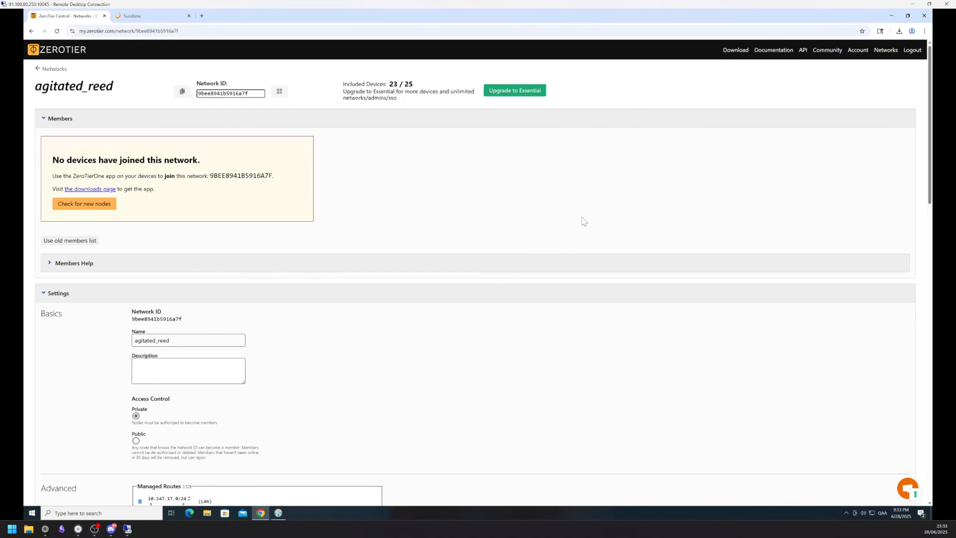
pyautogui.click(57, 32)
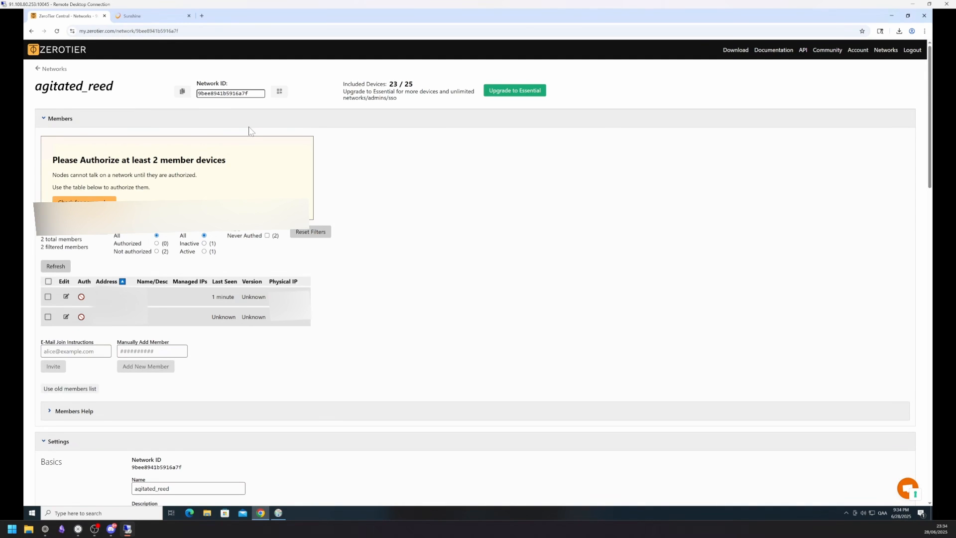
# Mark both pending agitated_reed members as Authorized, saving each member's settings
pyautogui.click(66, 297)
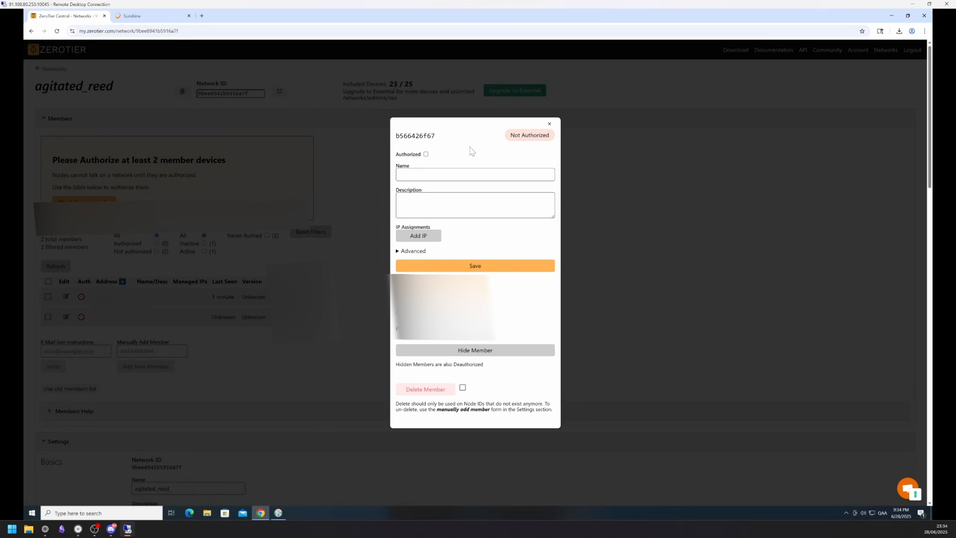
pyautogui.click(425, 154)
pyautogui.click(468, 265)
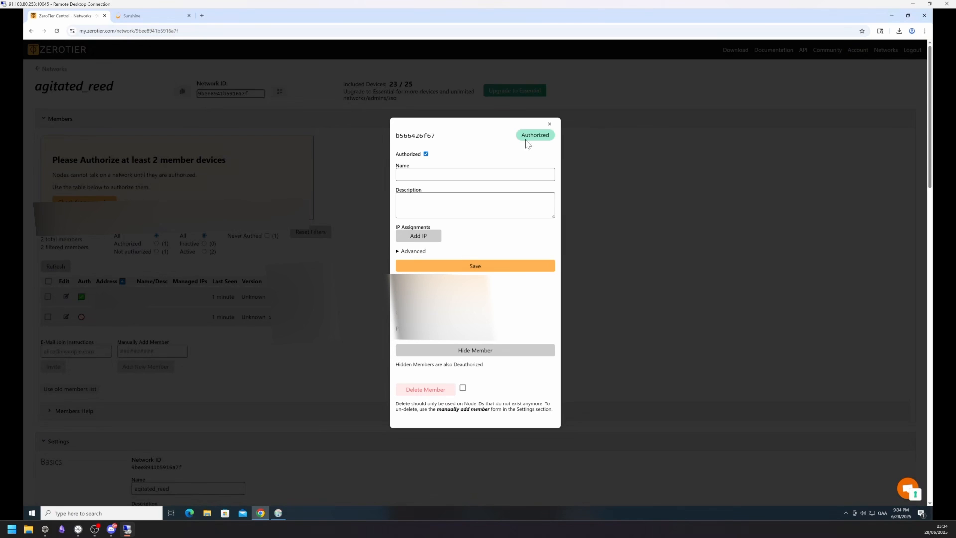
pyautogui.click(549, 123)
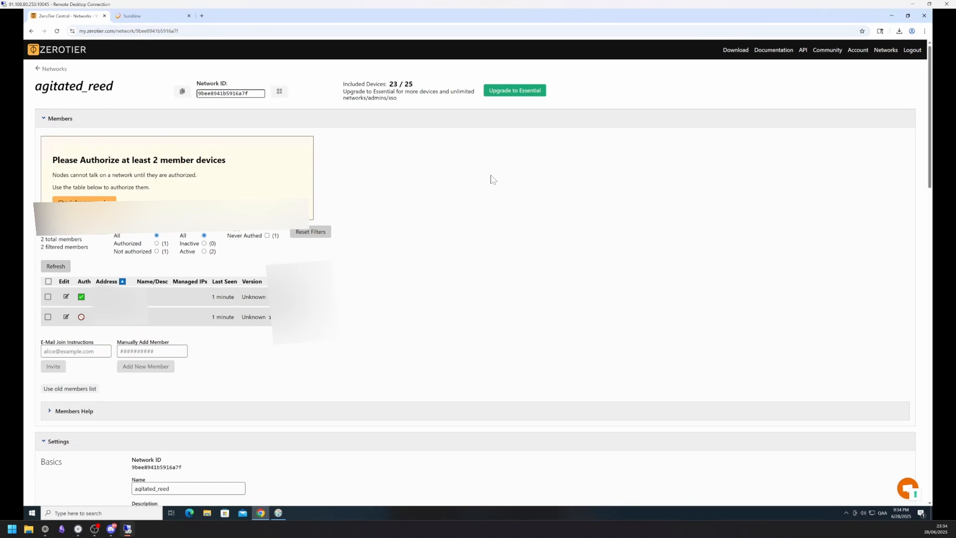
pyautogui.click(66, 316)
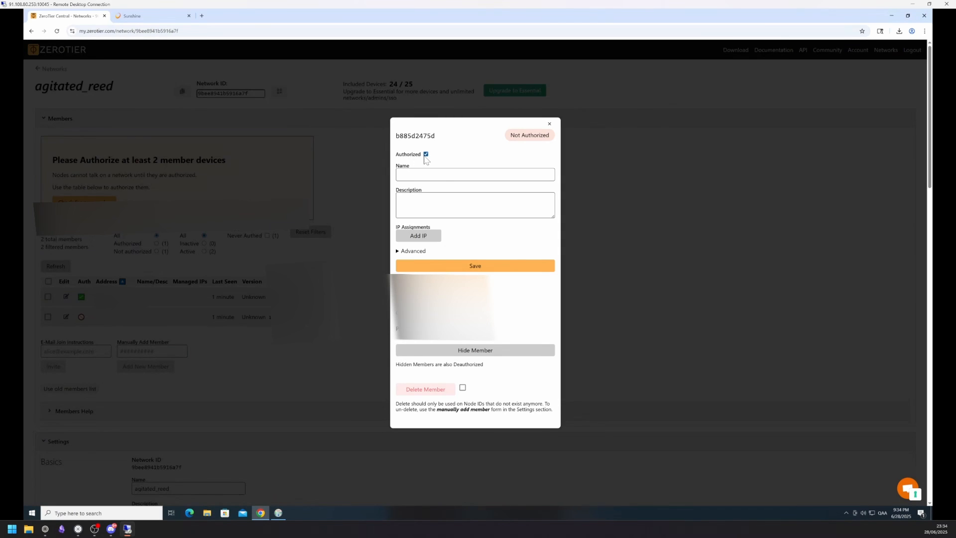
pyautogui.click(461, 270)
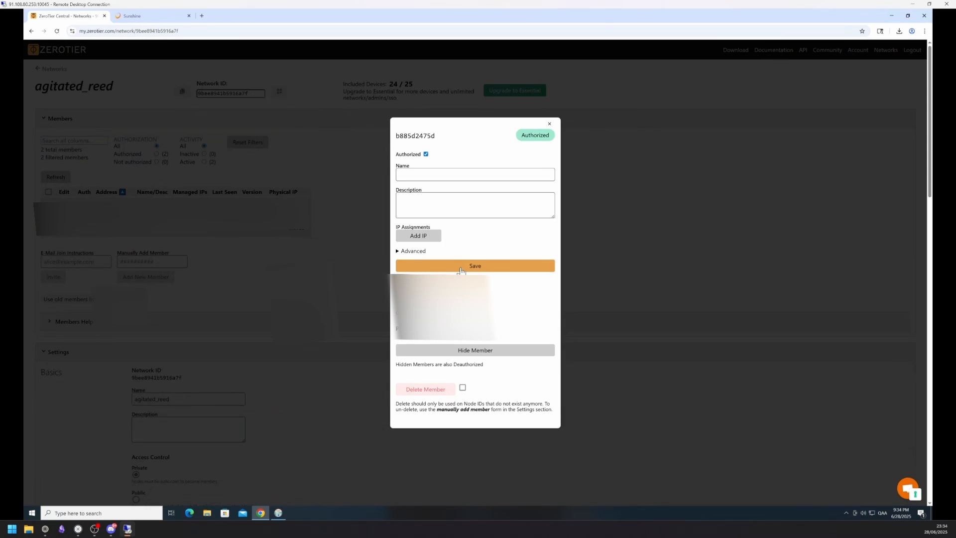
pyautogui.click(549, 125)
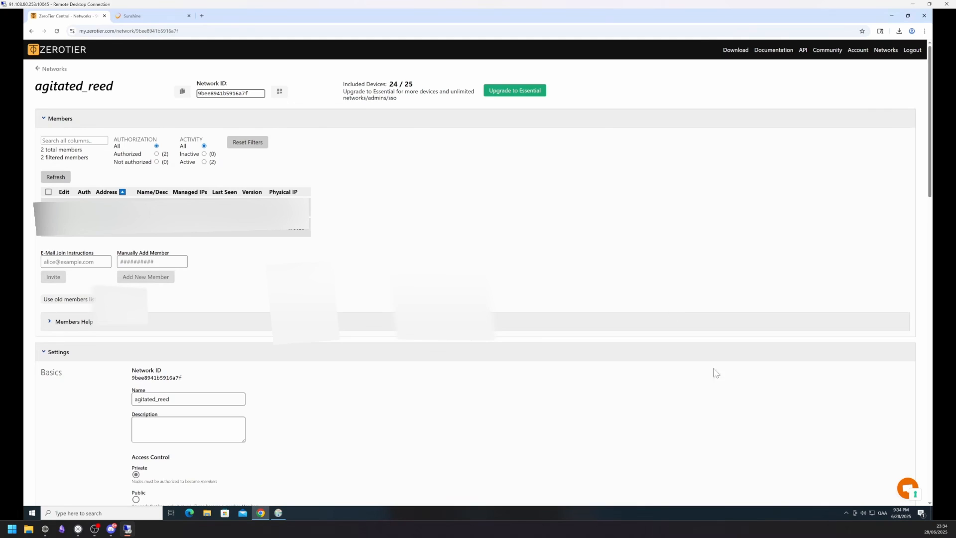
# Check ZeroTier's tray menu on the VM to confirm agitated_reed is joined with status OK
pyautogui.click(846, 513)
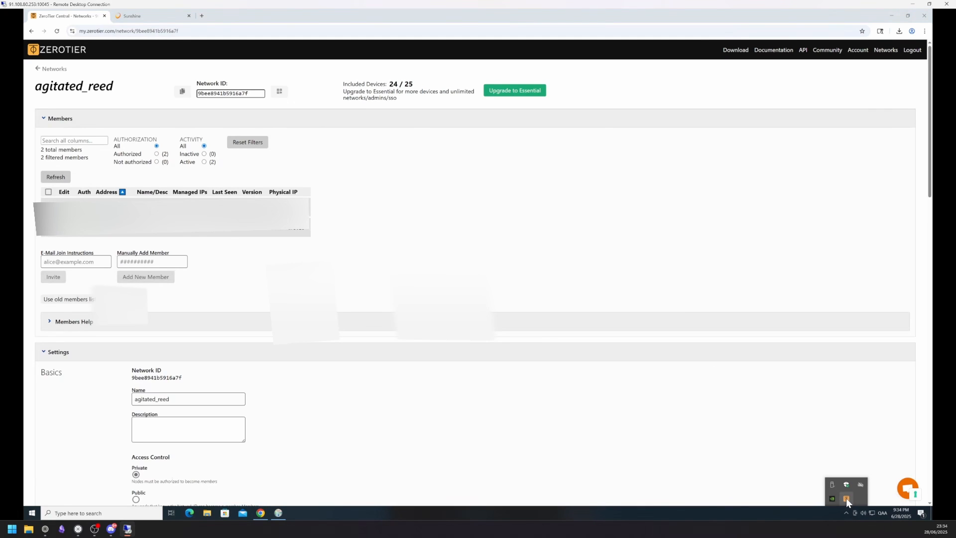
pyautogui.click(846, 499)
pyautogui.moveTo(863, 474)
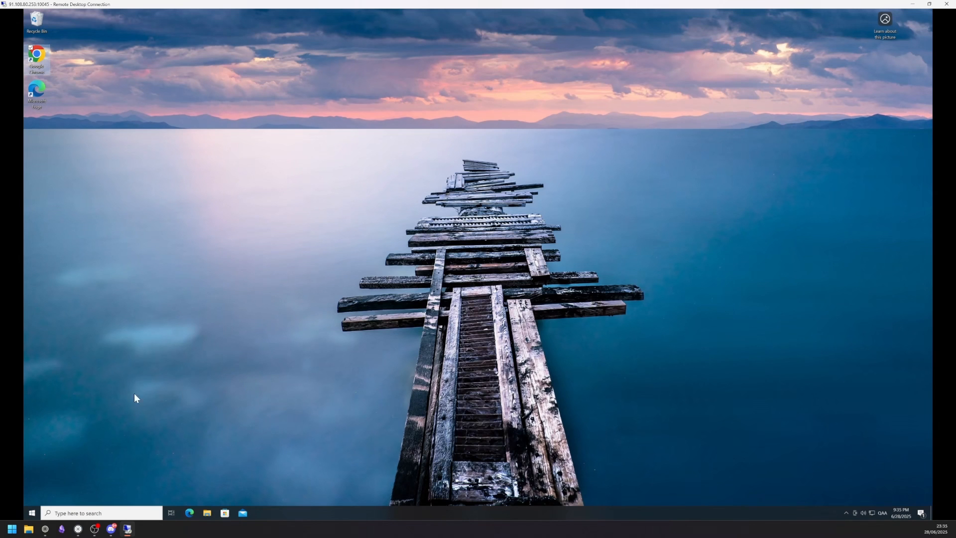
# Restart the remote Windows machine from its Start menu power options
pyautogui.click(31, 513)
pyautogui.click(31, 496)
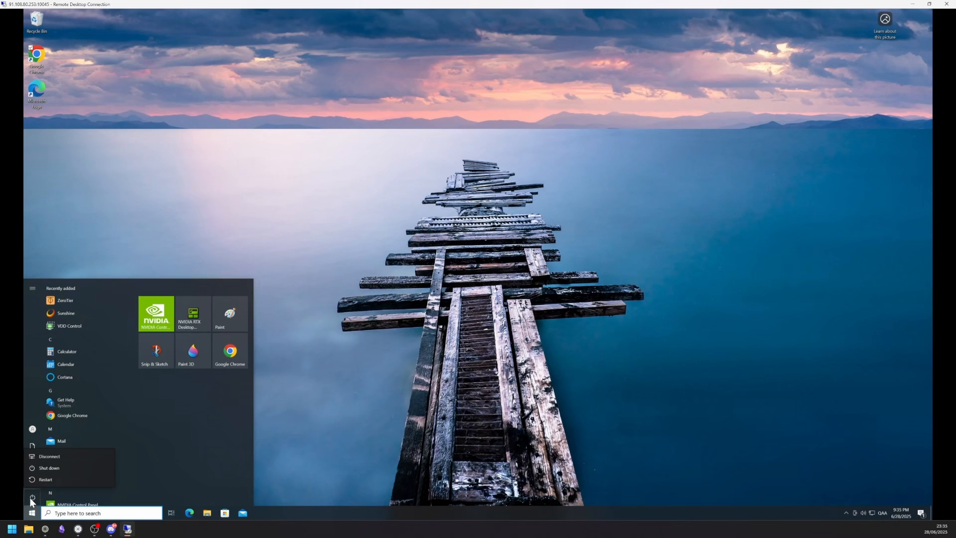
pyautogui.click(64, 478)
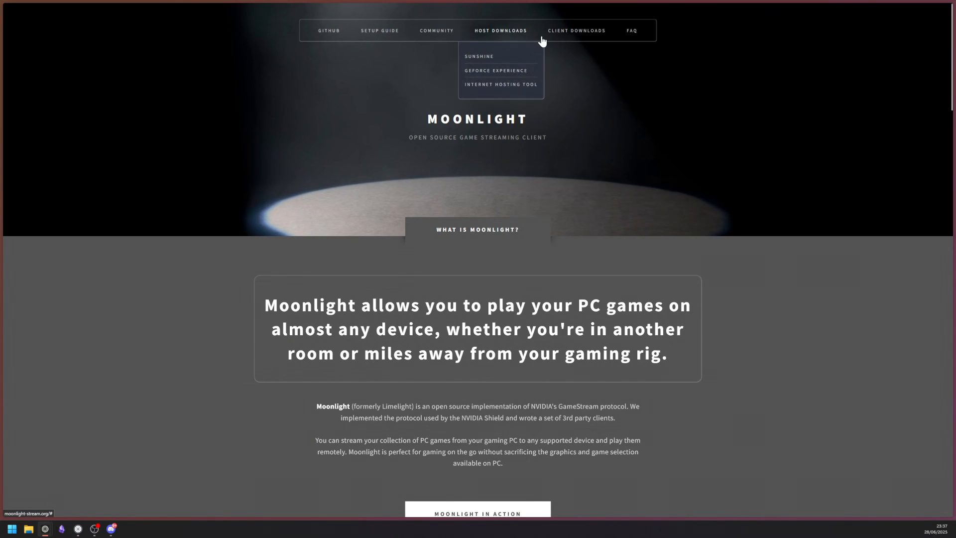
# Download the Moonlight v6.1.0 Windows installer, run setup, and launch Moonlight
pyautogui.moveTo(566, 39)
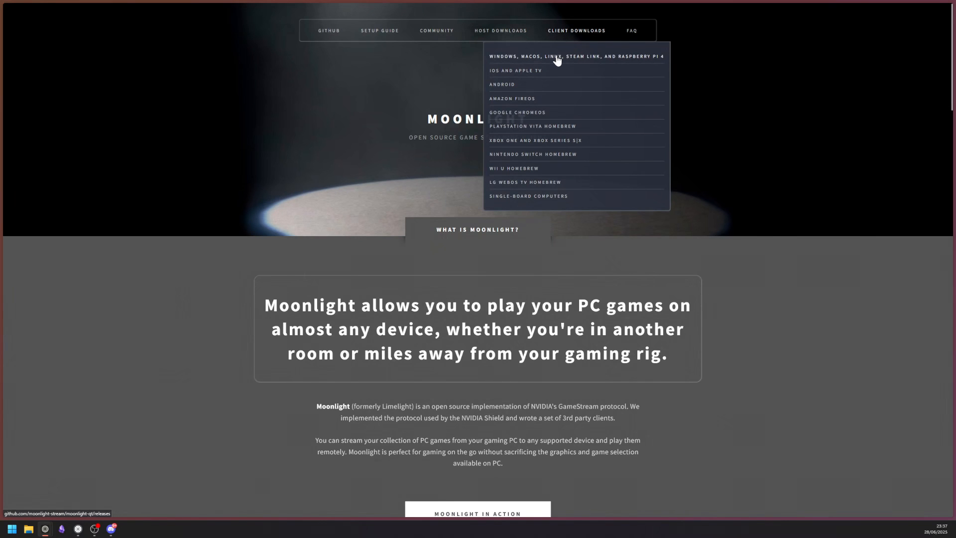
pyautogui.click(556, 56)
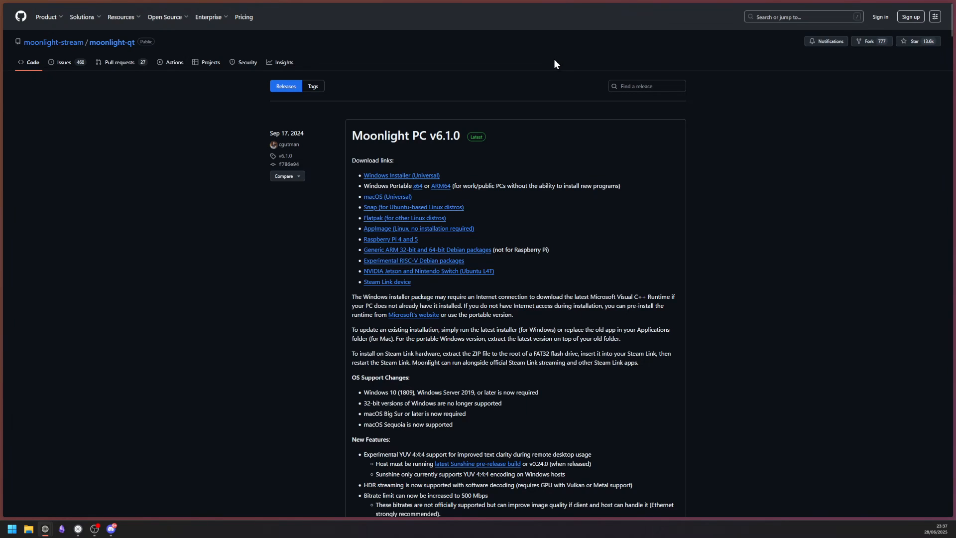
pyautogui.click(407, 176)
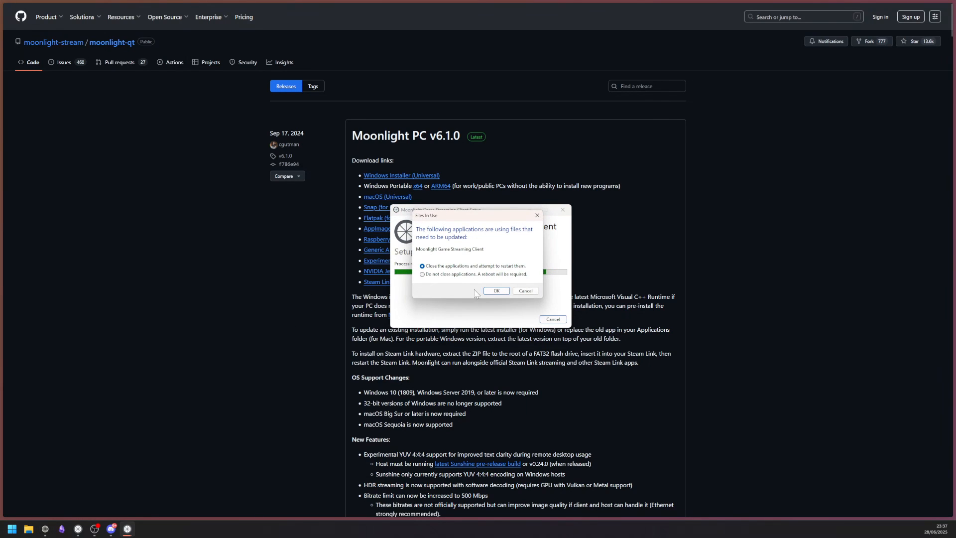
pyautogui.click(502, 291)
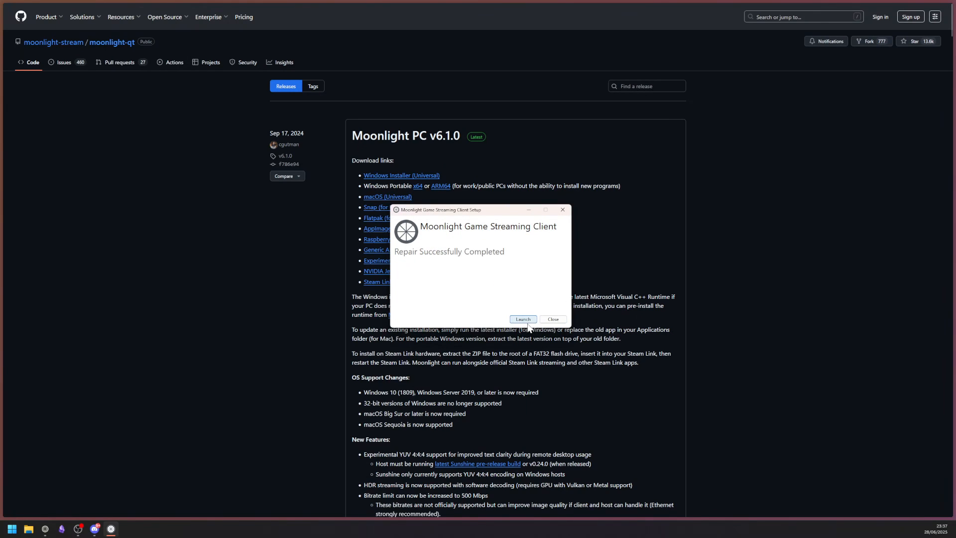
pyautogui.click(526, 321)
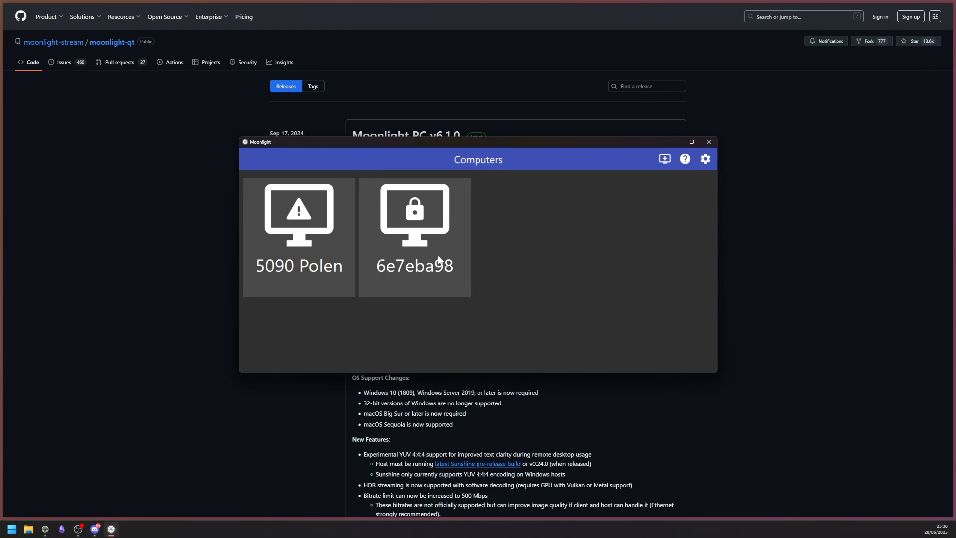
# Reopen Remote Desktop Connection, connect to the restarted VM, and maximize the session window
pyautogui.click(11, 528)
pyautogui.write('re')
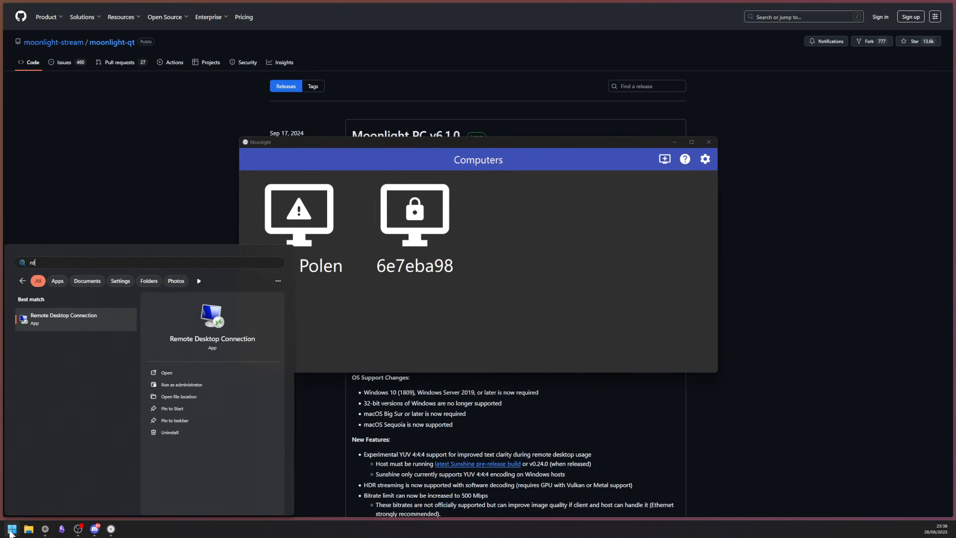
pyautogui.press('Return')
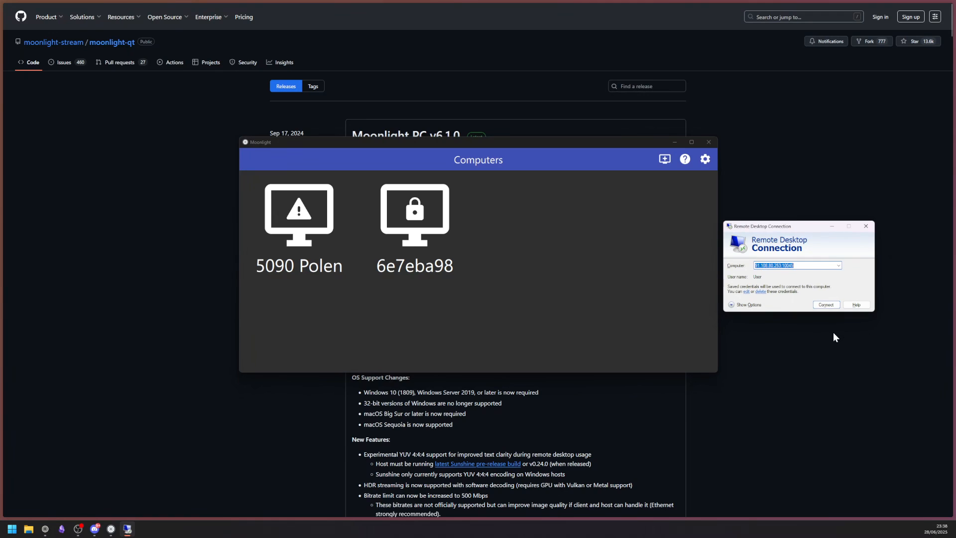
pyautogui.click(826, 305)
pyautogui.moveTo(548, 249); pyautogui.dragTo(704, 266)
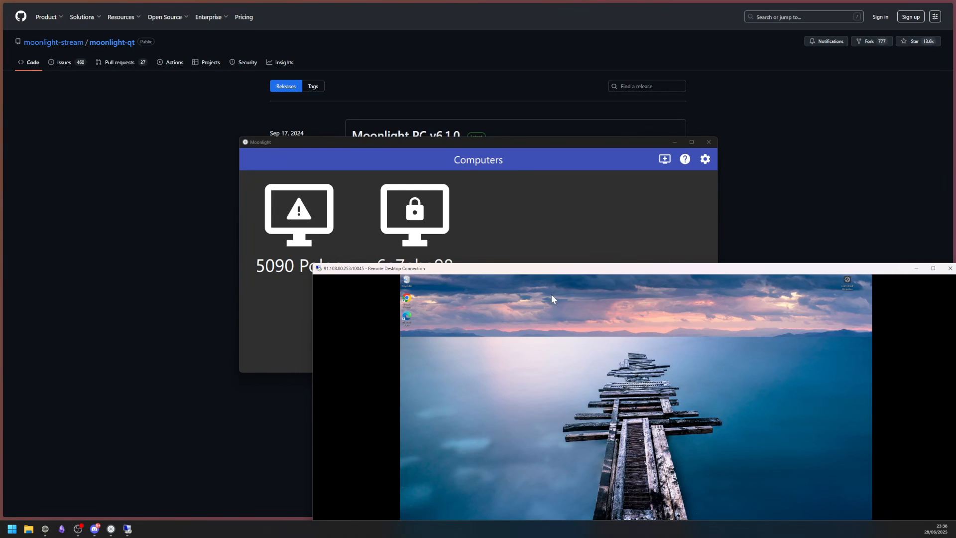
pyautogui.doubleClick(551, 268)
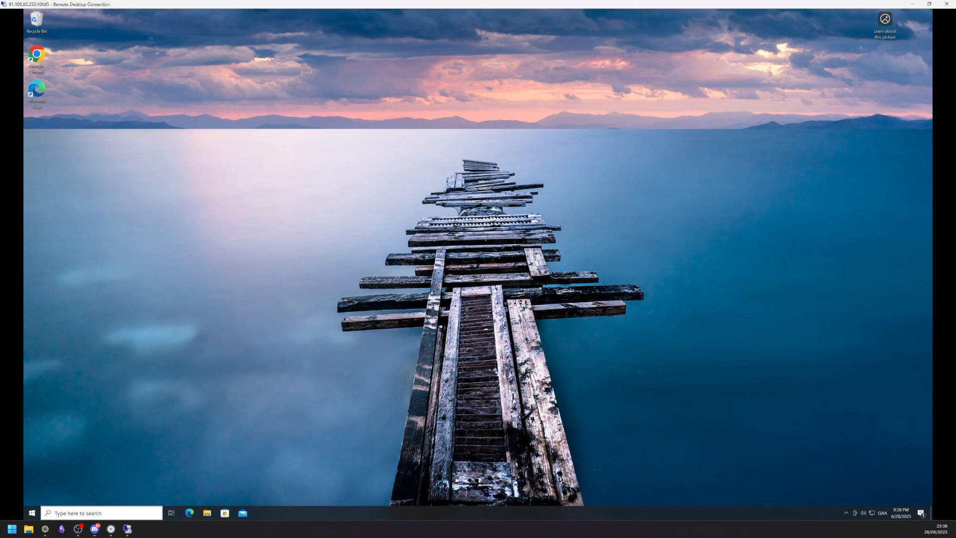
# Launch Sunshine on the remote machine by searching 'sunsh'
pyautogui.click(73, 513)
pyautogui.write('sun')
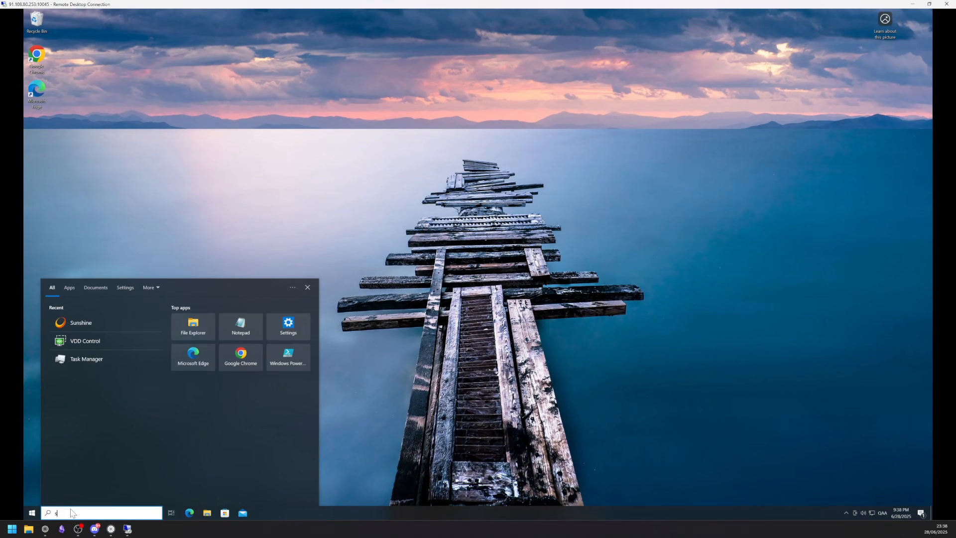
pyautogui.write('sh')
pyautogui.press('Return')
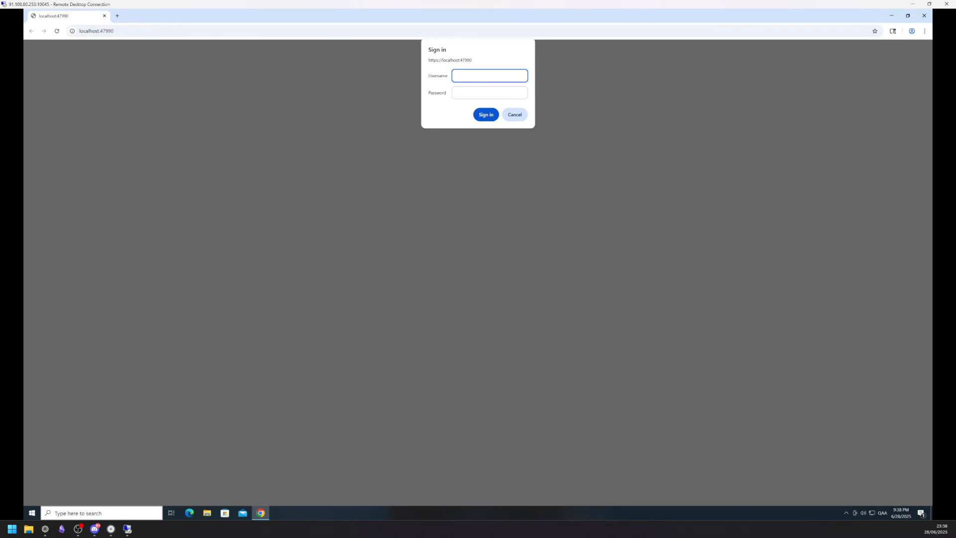
# Sign in to Sunshine's web admin, open PIN Pairing, and restore down the remote window
pyautogui.write('1234')
pyautogui.press('Tab')
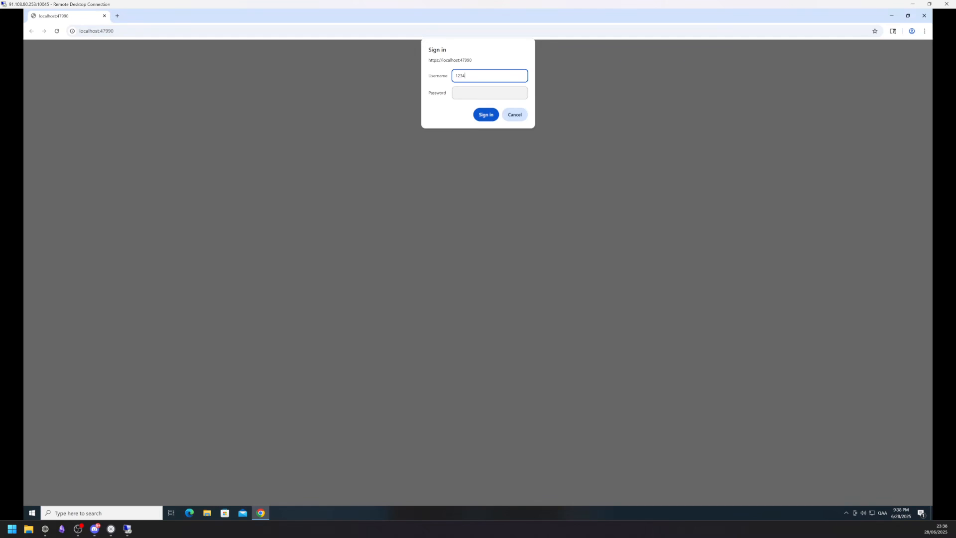
pyautogui.write('1234')
pyautogui.click(493, 116)
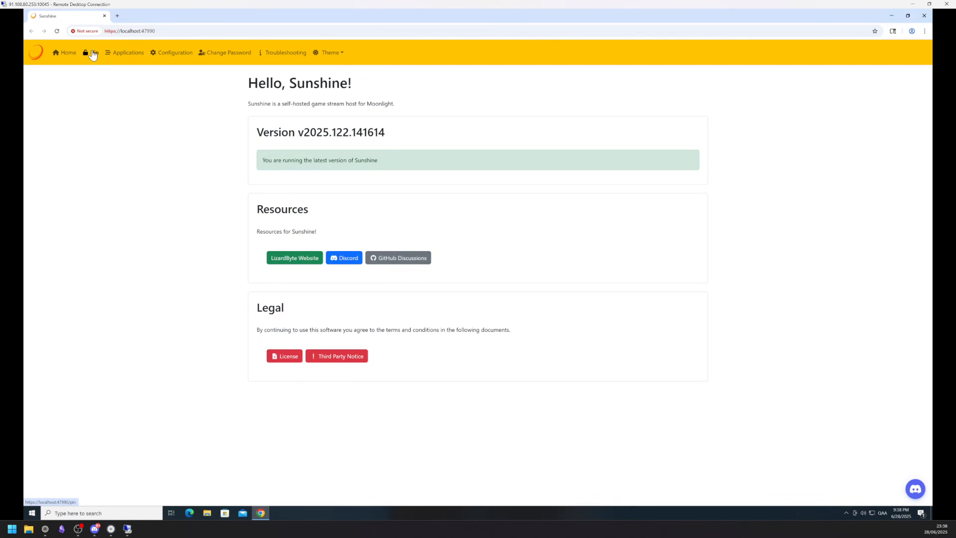
pyautogui.click(95, 57)
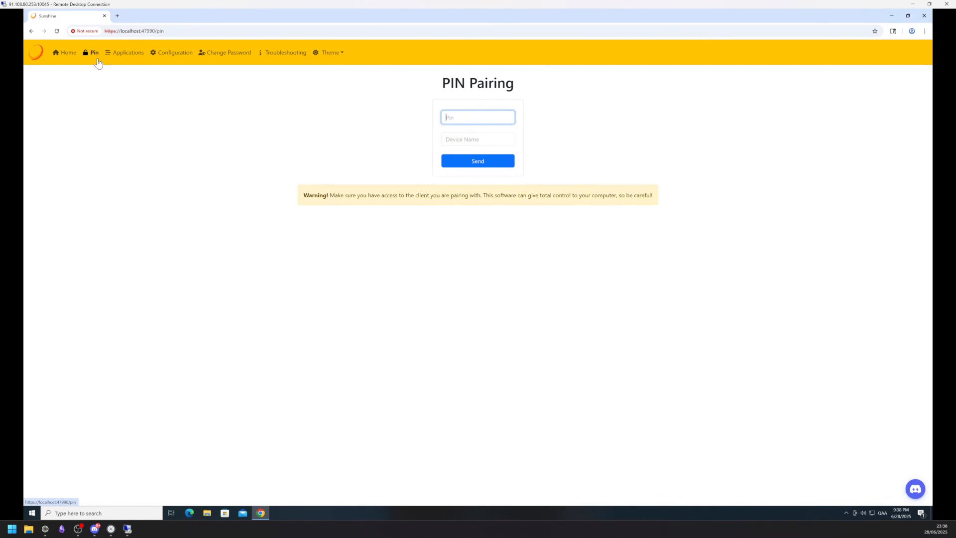
pyautogui.click(930, 5)
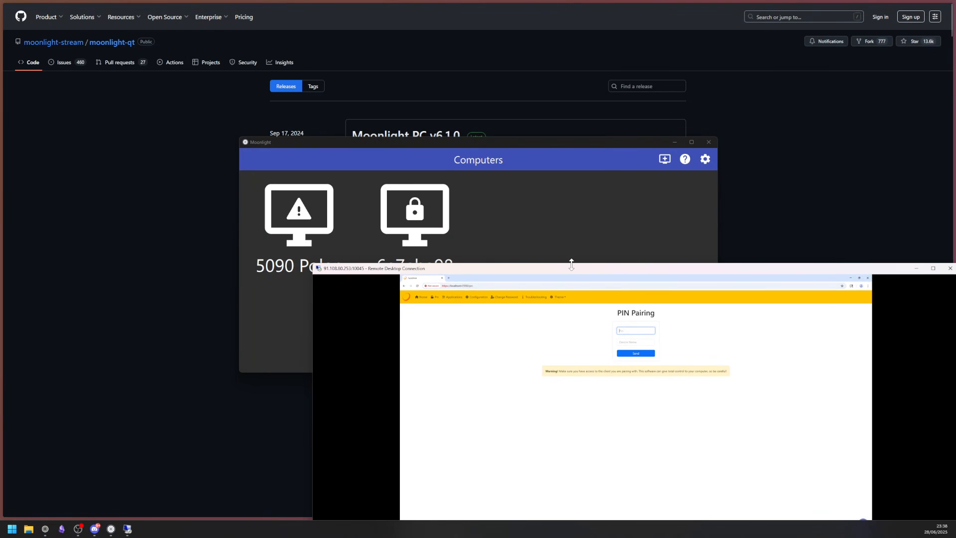
pyautogui.click(528, 212)
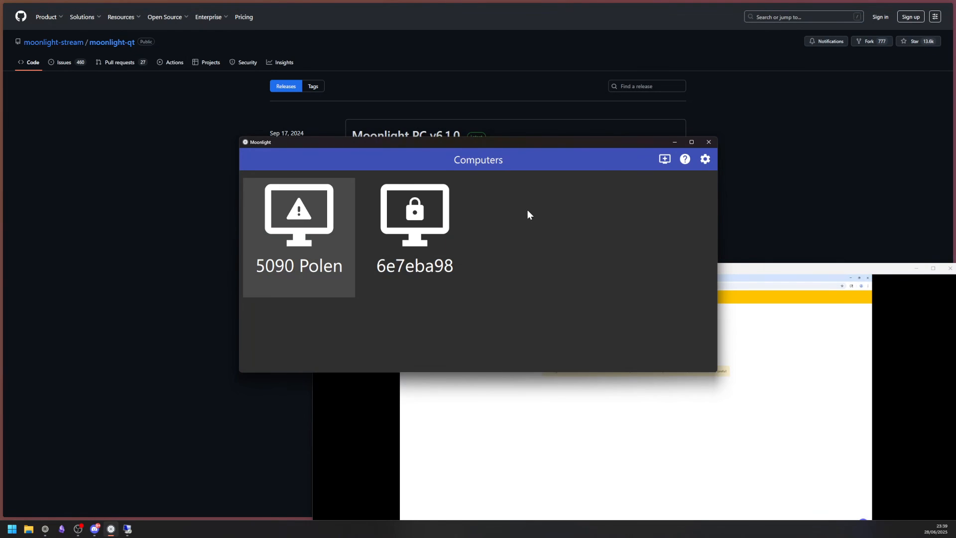
pyautogui.click(434, 246)
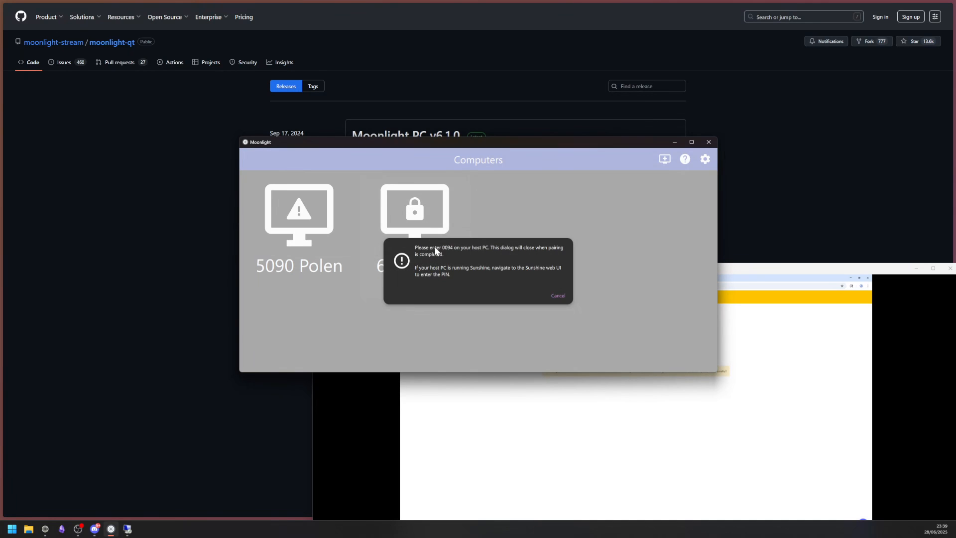
pyautogui.click(793, 447)
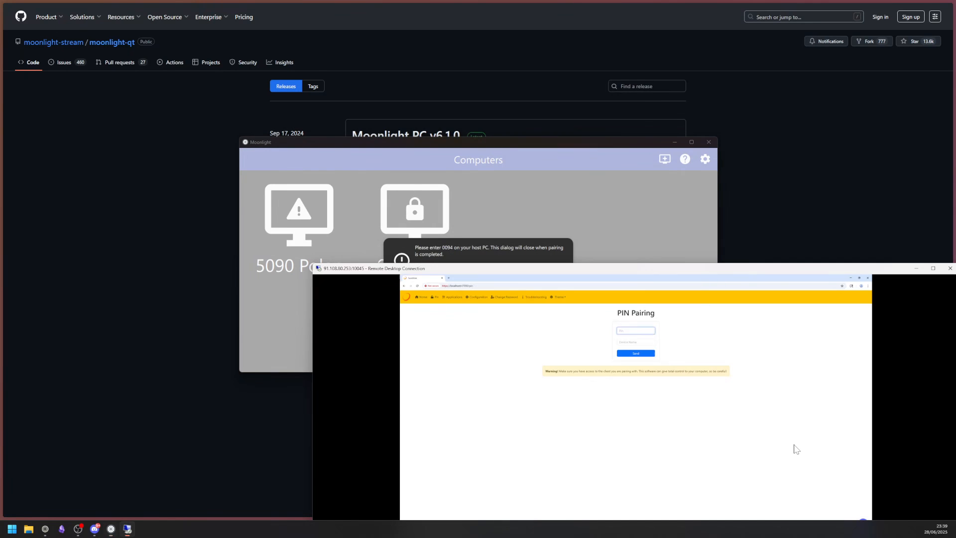
pyautogui.click(635, 331)
pyautogui.write('0094')
pyautogui.press('Tab')
pyautogui.write('Example')
pyautogui.click(933, 268)
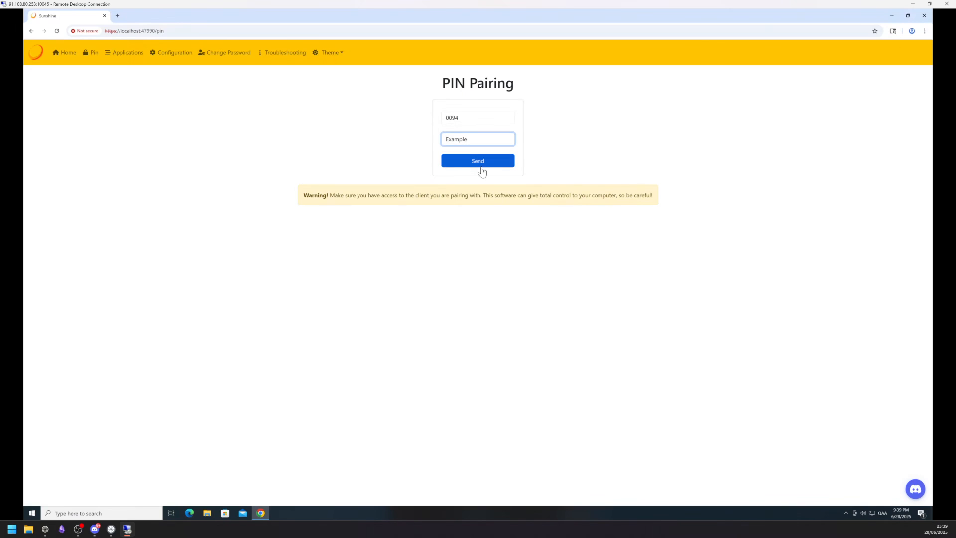
pyautogui.click(481, 171)
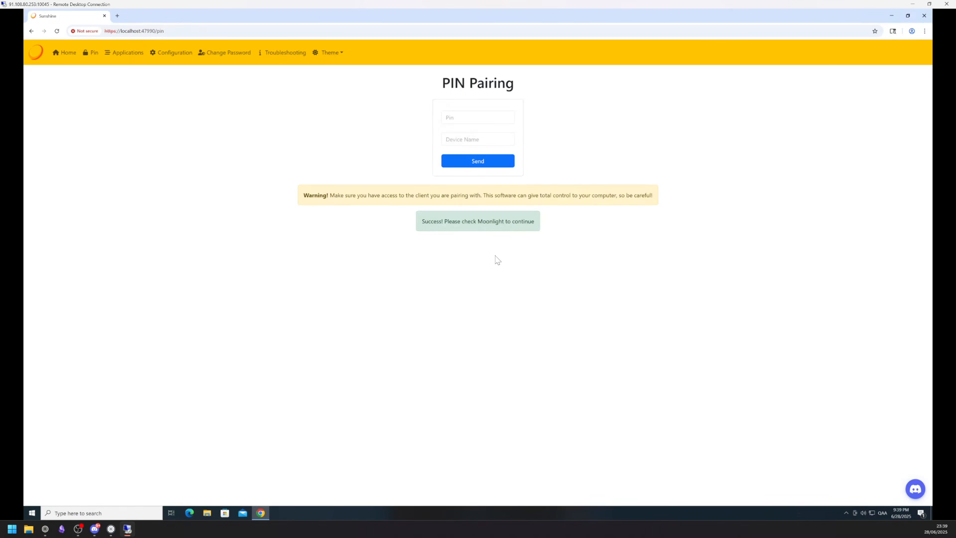
pyautogui.click(929, 4)
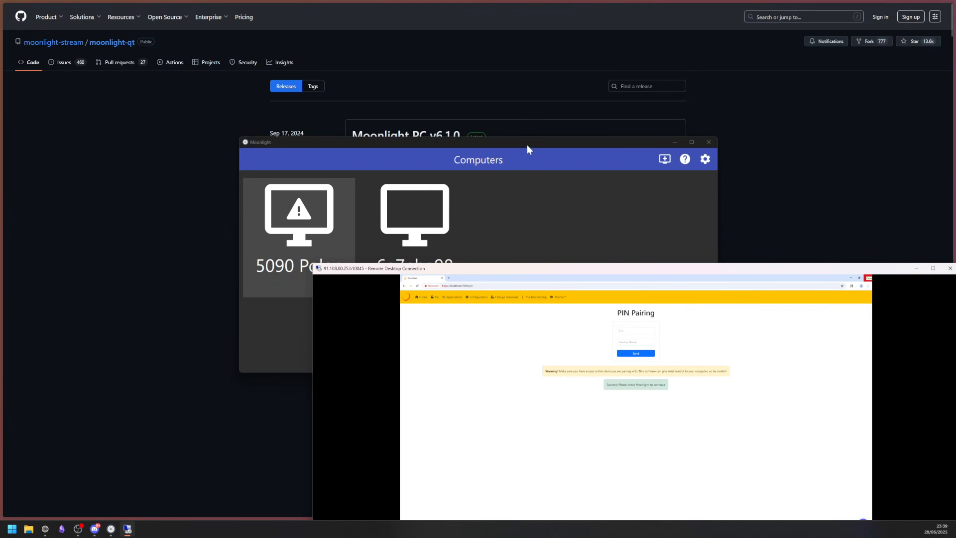
# Close the remote desktop session, maximize Moonlight, and confirm 4K resolution at 60 FPS
pyautogui.click(949, 269)
pyautogui.click(692, 142)
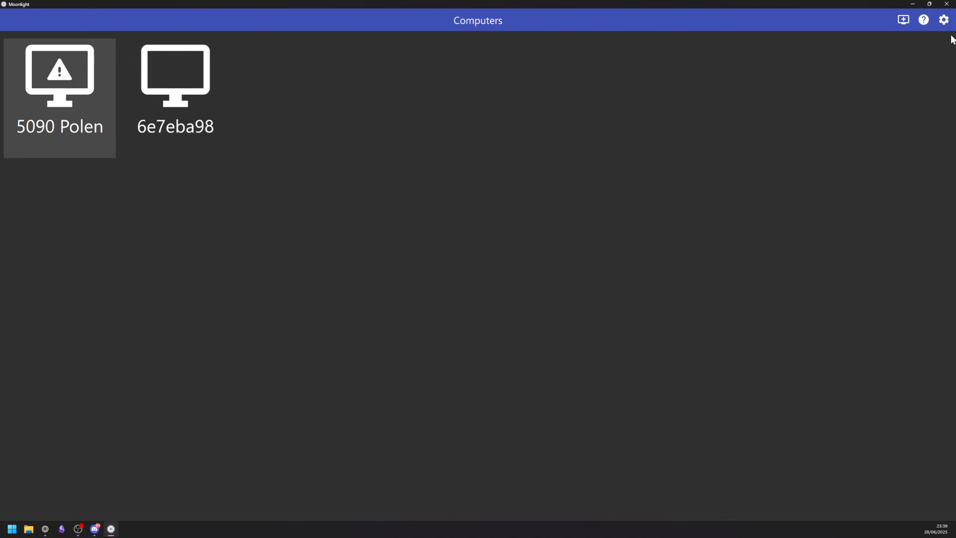
pyautogui.click(944, 20)
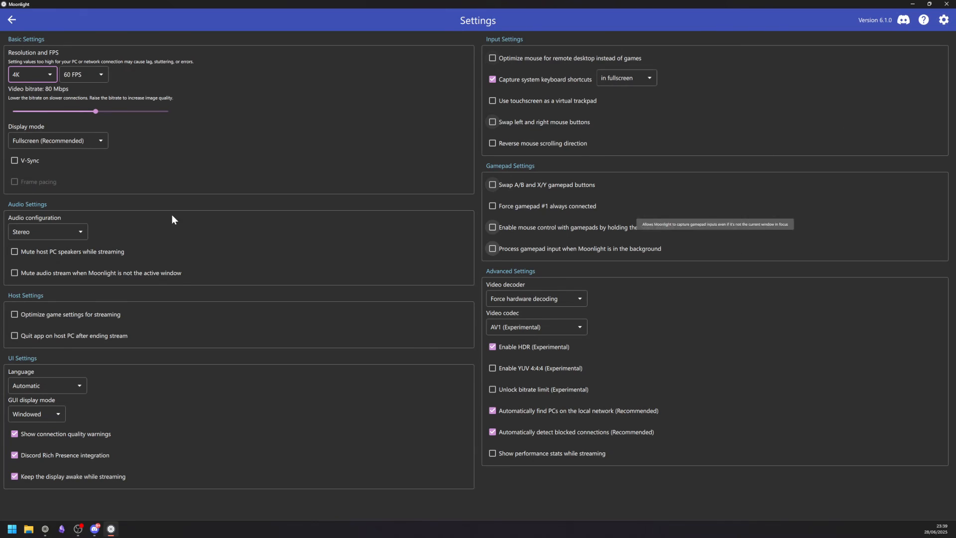
pyautogui.click(50, 73)
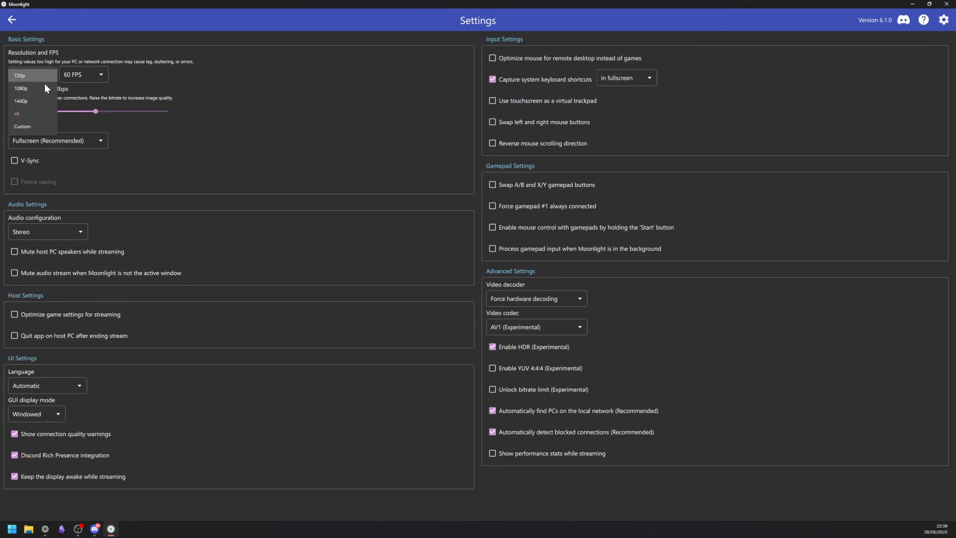
pyautogui.click(160, 76)
pyautogui.click(82, 78)
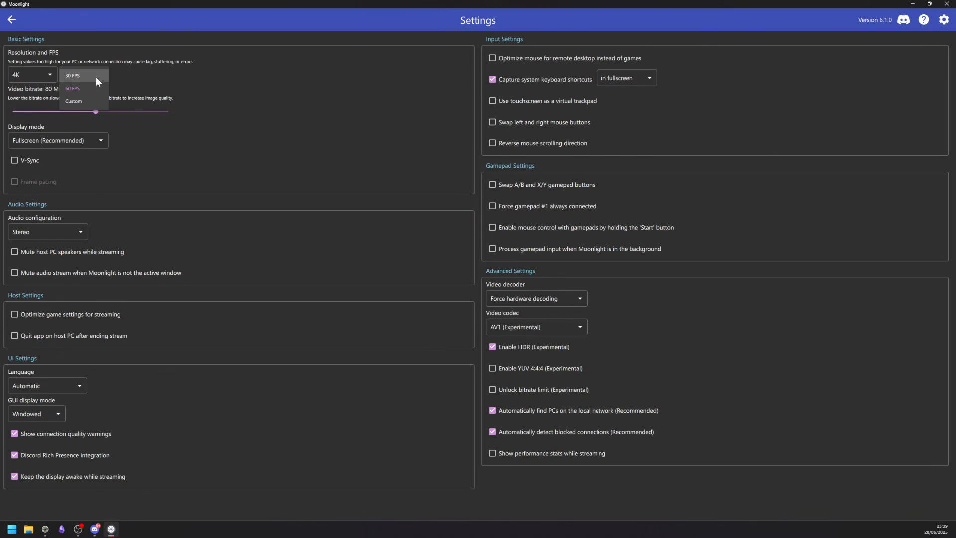
pyautogui.click(237, 75)
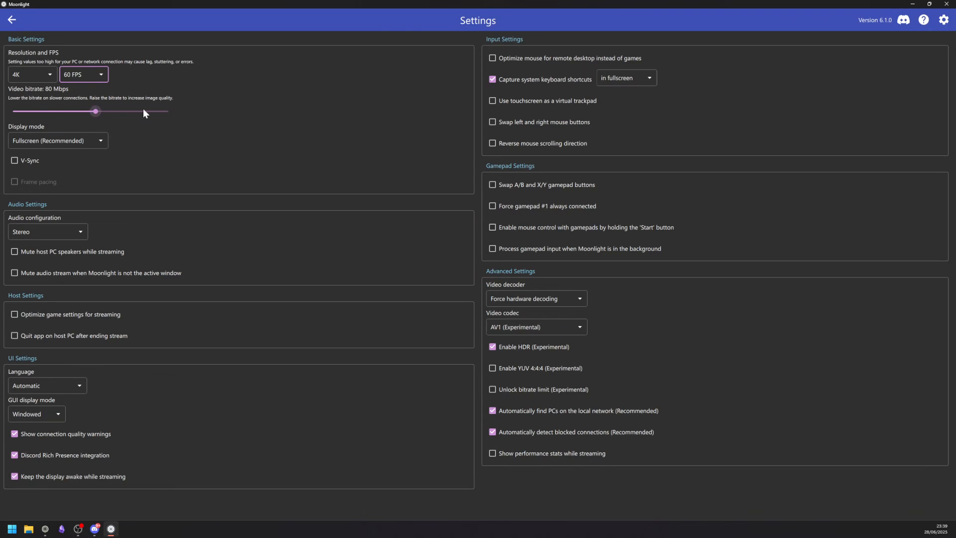
# Confirm fullscreen mode, stereo audio, forced hardware decoding and AV1, then return to Computers
pyautogui.click(89, 141)
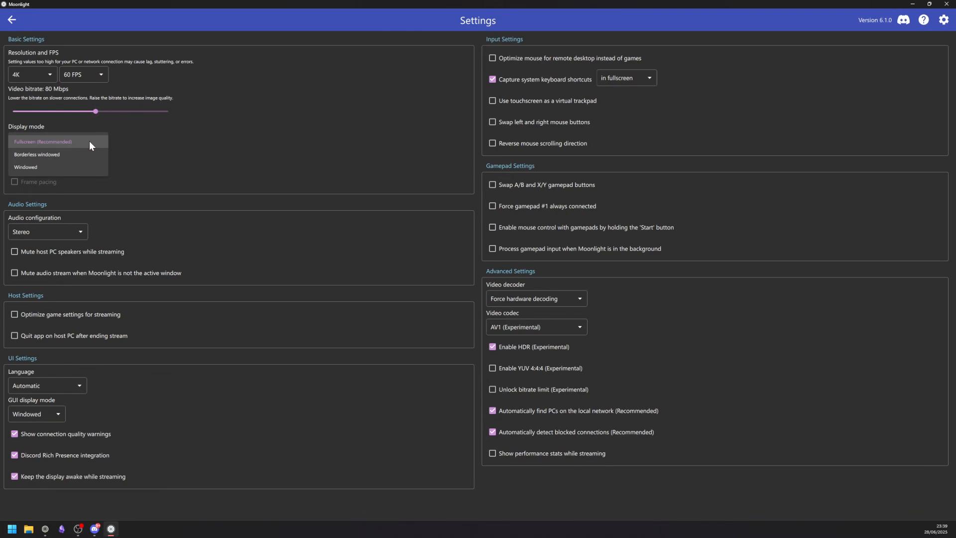
pyautogui.click(192, 144)
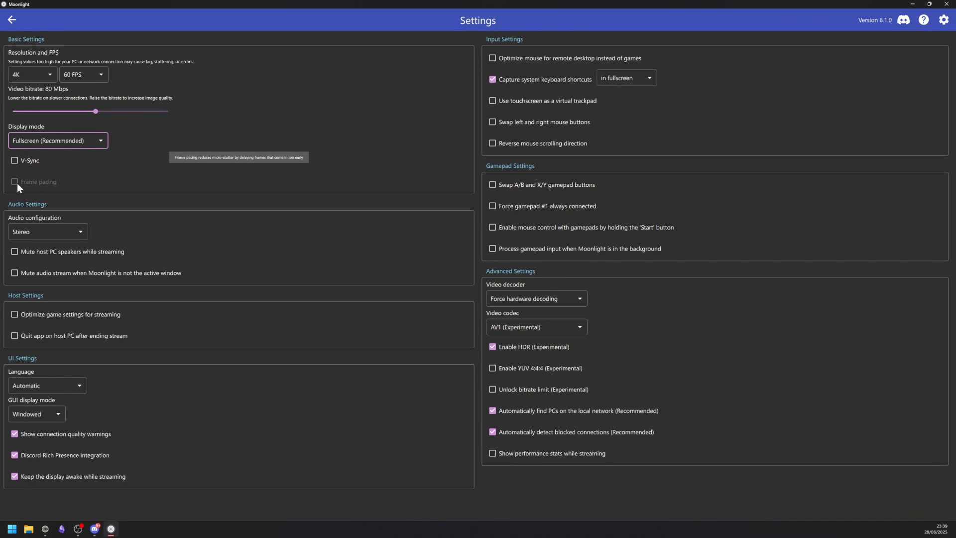
pyautogui.click(85, 234)
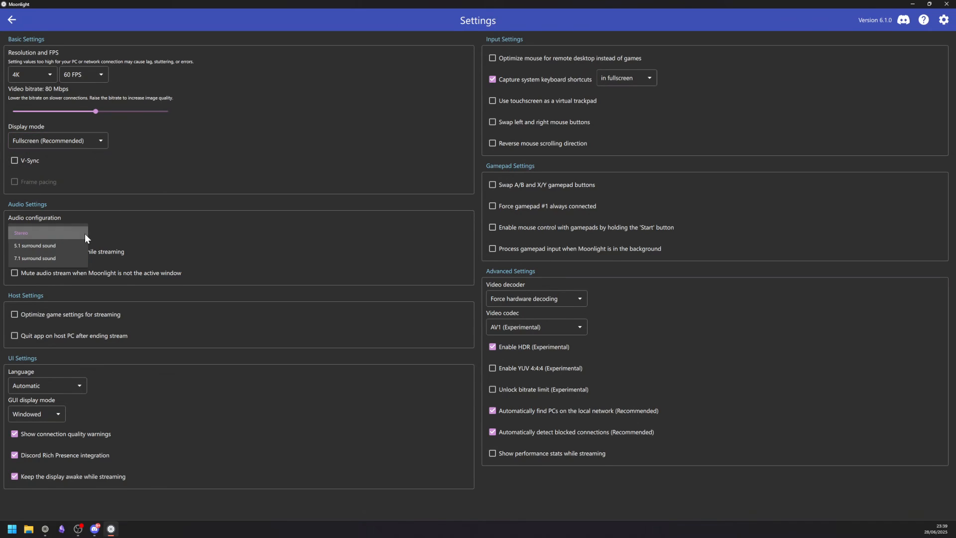
pyautogui.click(193, 237)
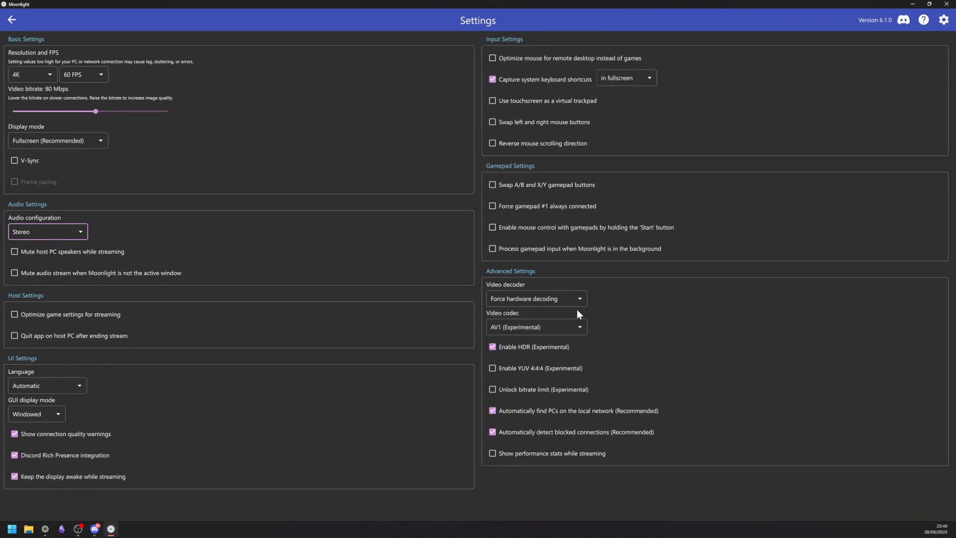
pyautogui.click(565, 298)
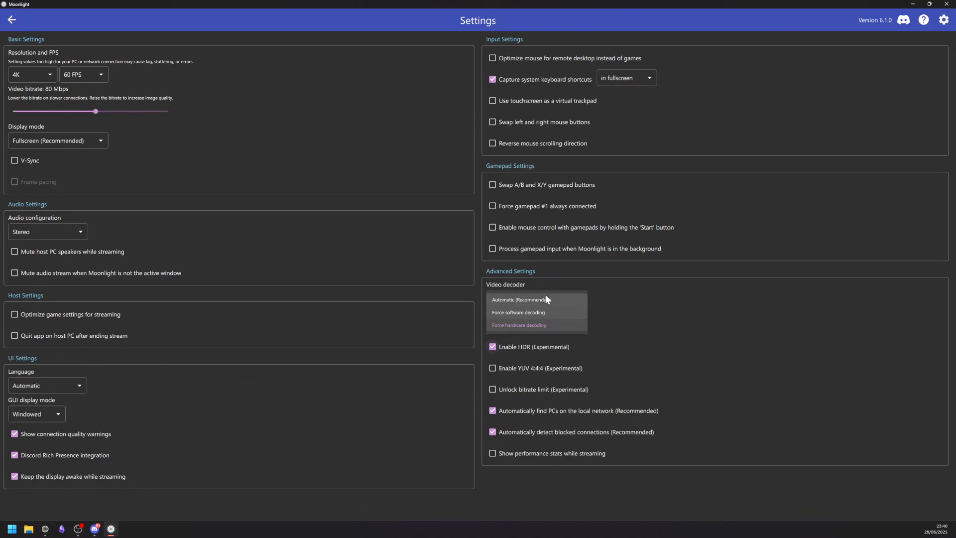
pyautogui.click(621, 308)
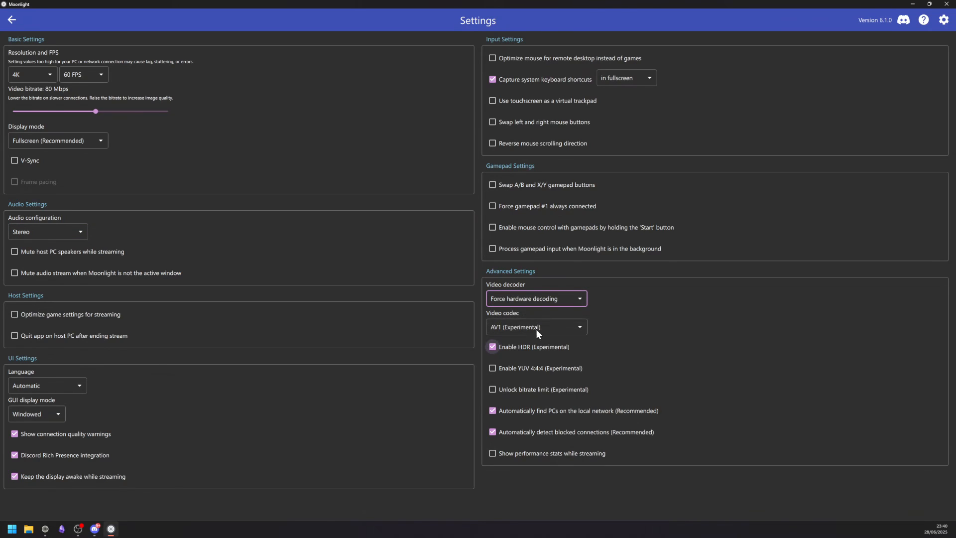
pyautogui.click(549, 328)
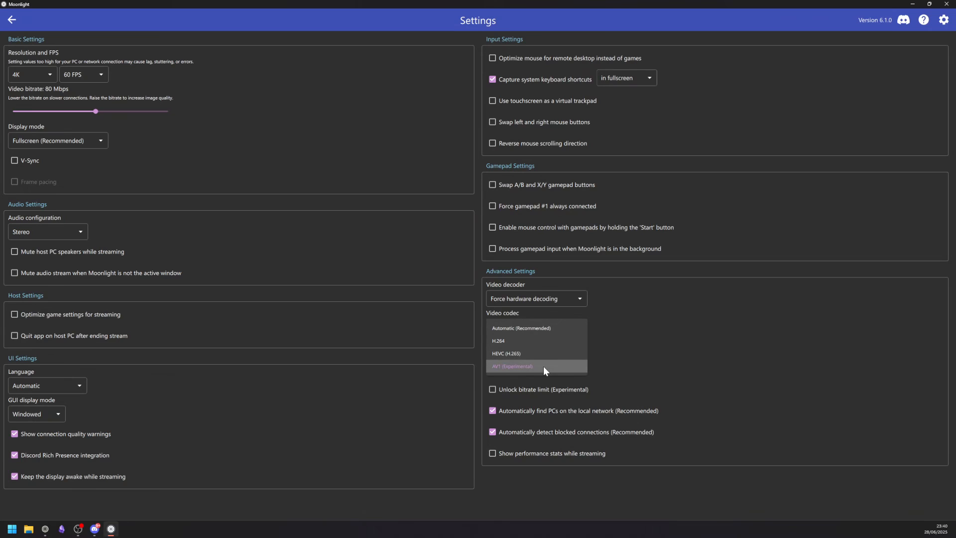
pyautogui.click(513, 366)
pyautogui.click(15, 20)
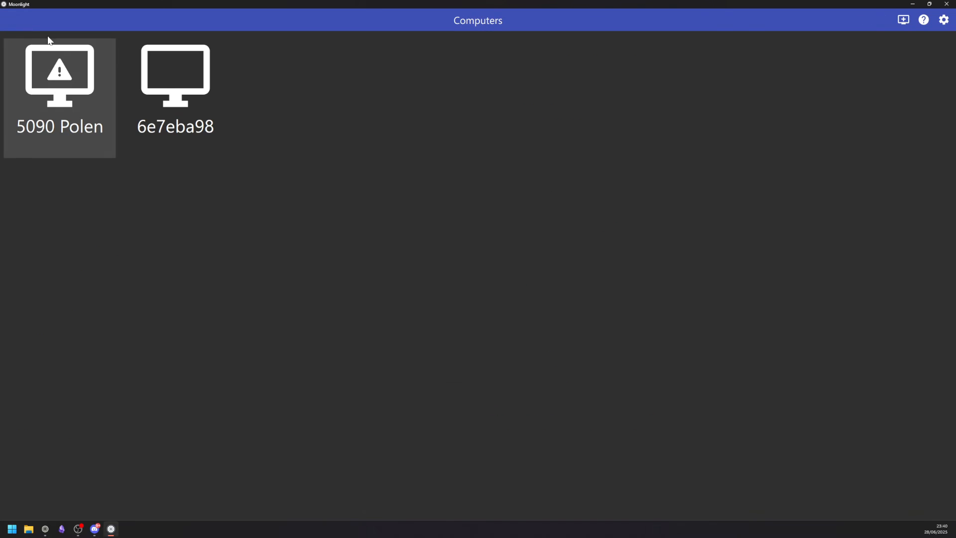
# Stream the 6e7eba98 host's Desktop and sign in to its Windows account with the password
pyautogui.click(193, 88)
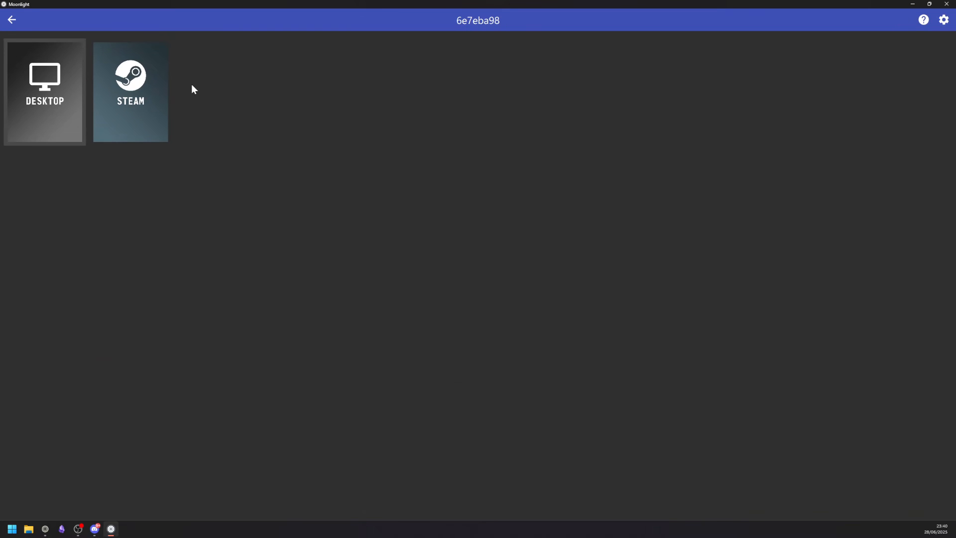
pyautogui.click(57, 101)
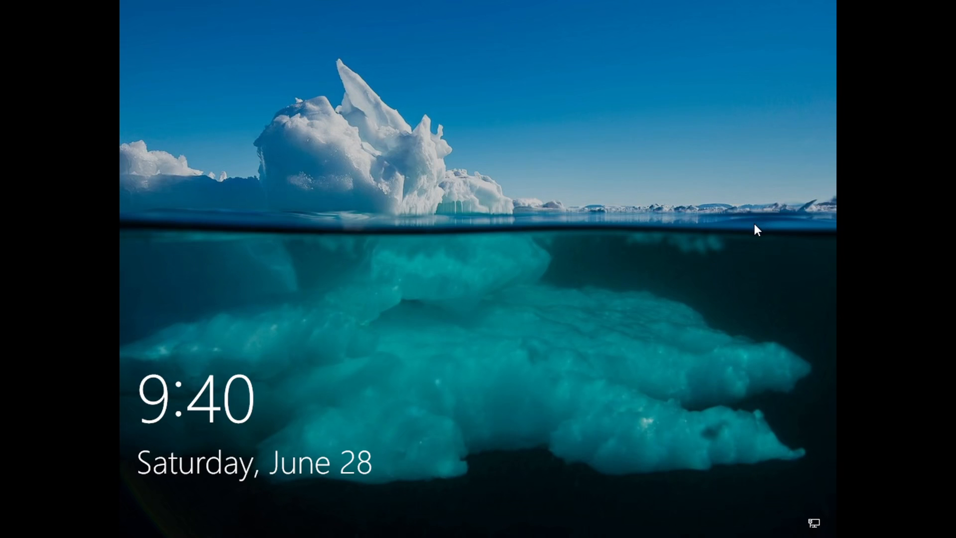
pyautogui.click(684, 250)
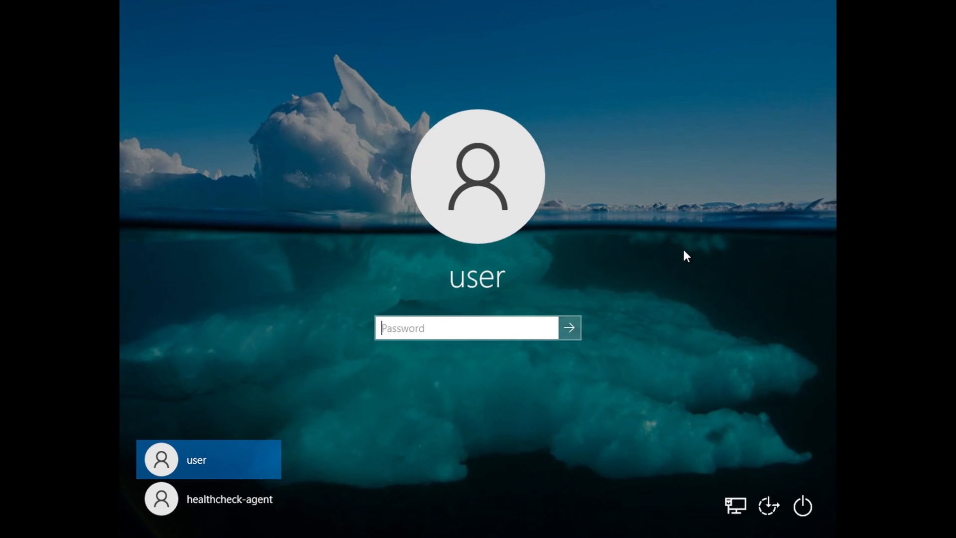
pyautogui.write('•••••••••••')
pyautogui.press('Return')
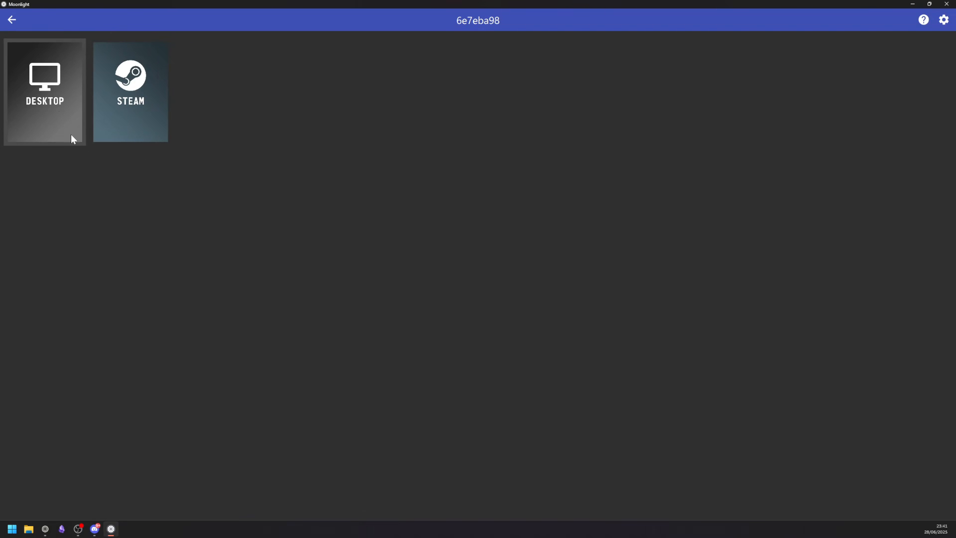
# Restart the Desktop stream, minimize Chrome, and open the streamed desktop's context menu
pyautogui.click(58, 107)
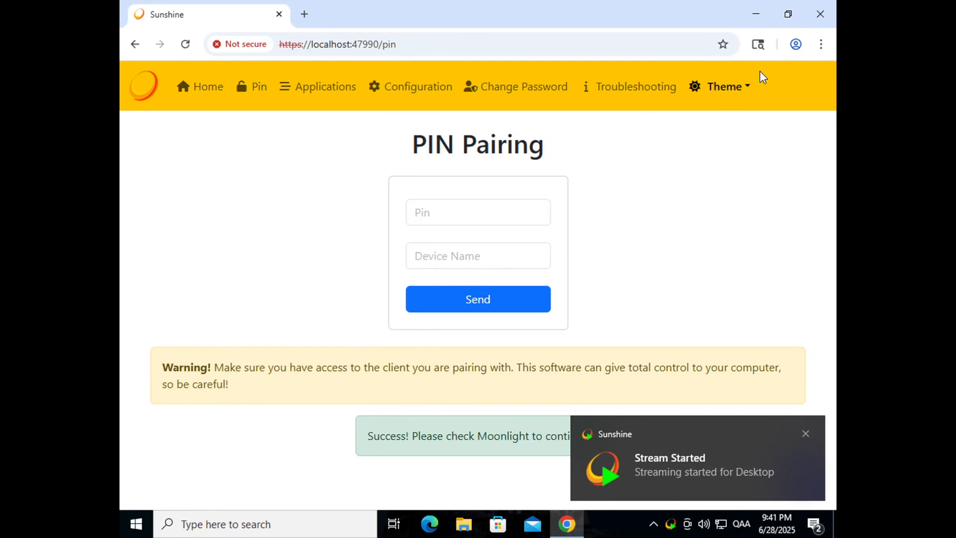
pyautogui.click(755, 15)
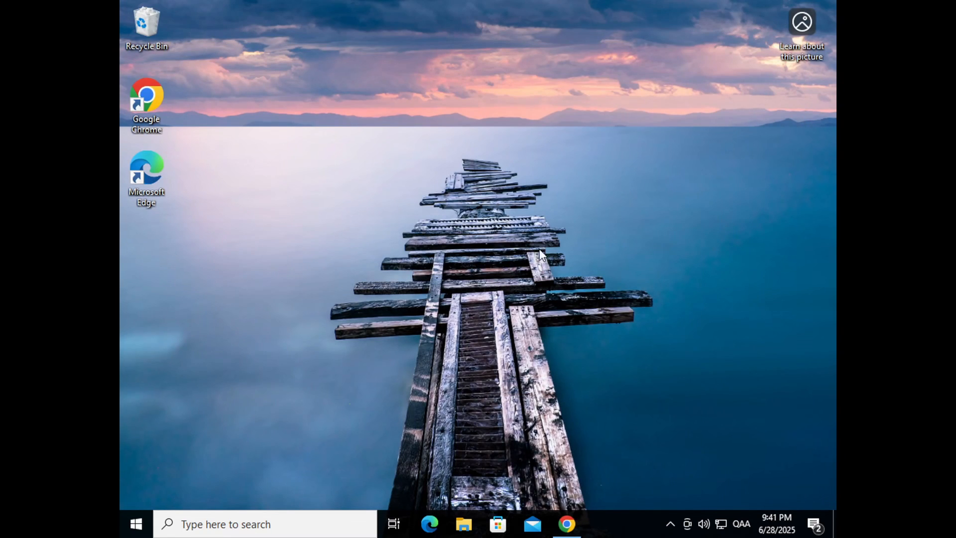
pyautogui.rightClick(506, 223)
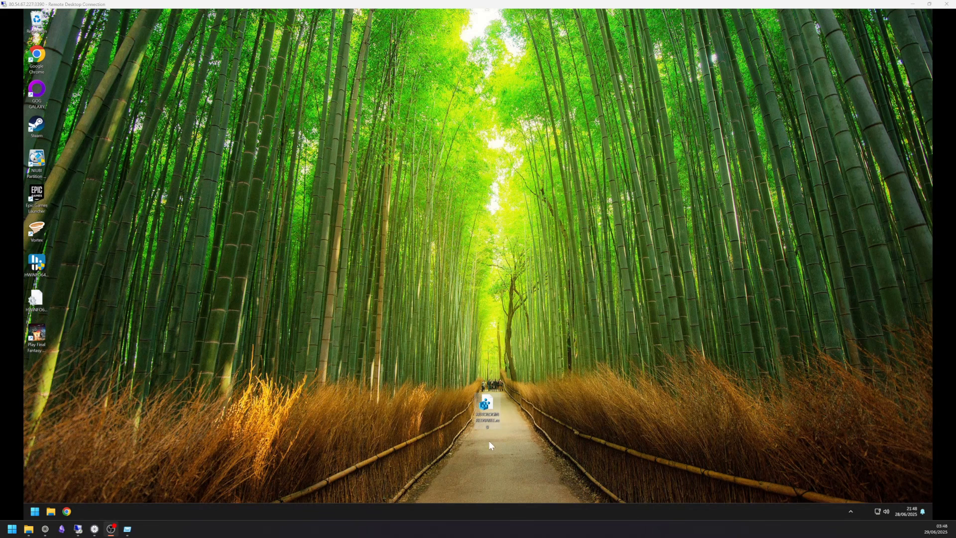
# Merge AUTOLOGIN REENABLE.reg into the registry, accepting the UAC and confirmation prompts
pyautogui.click(488, 417)
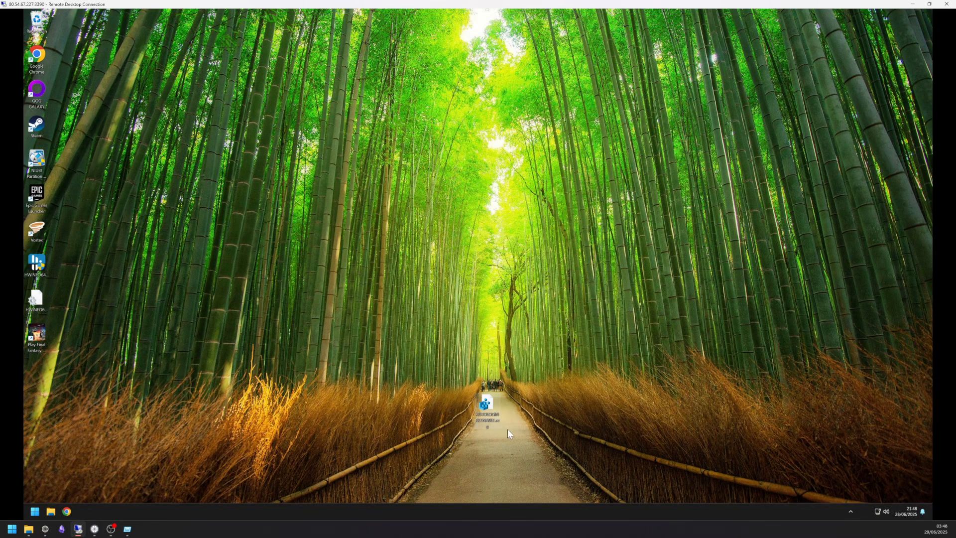
pyautogui.doubleClick(489, 404)
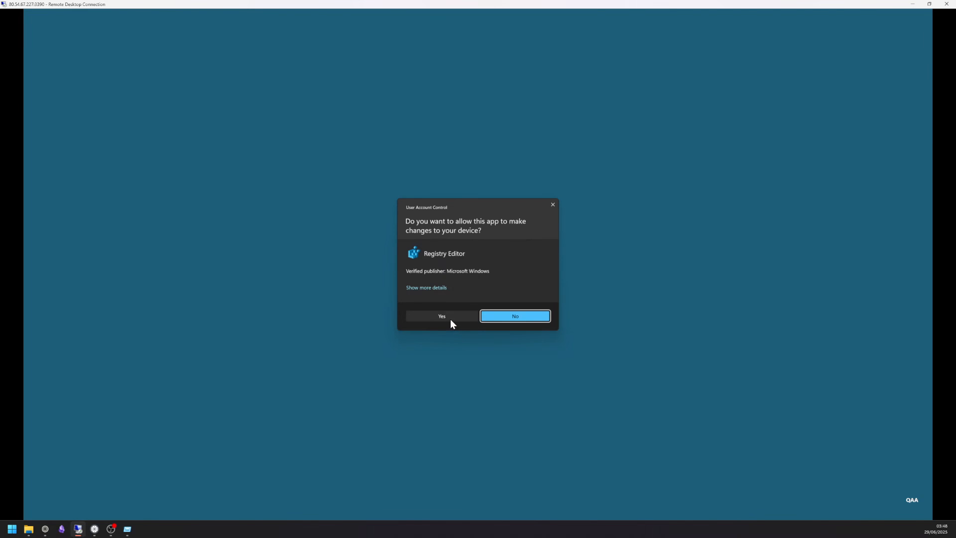
pyautogui.click(450, 319)
pyautogui.click(526, 270)
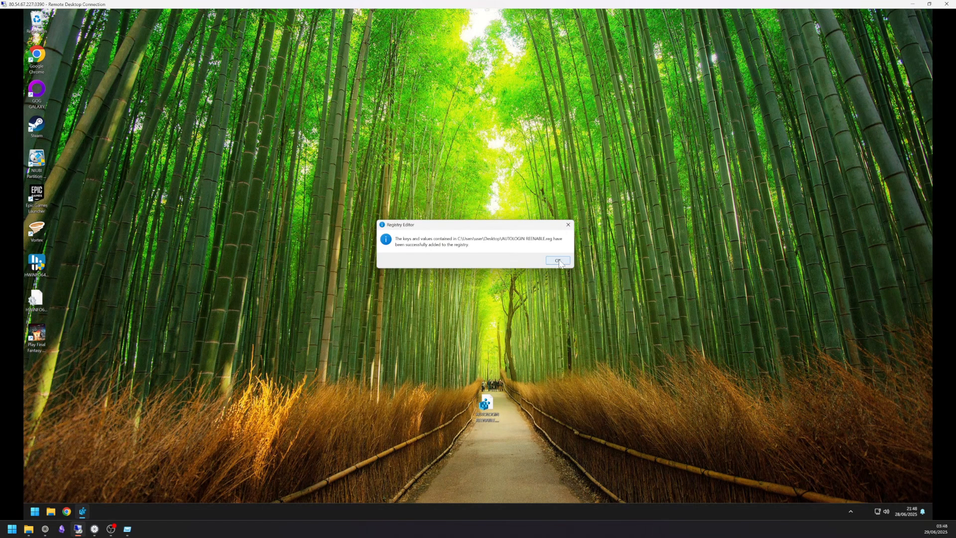
pyautogui.click(558, 260)
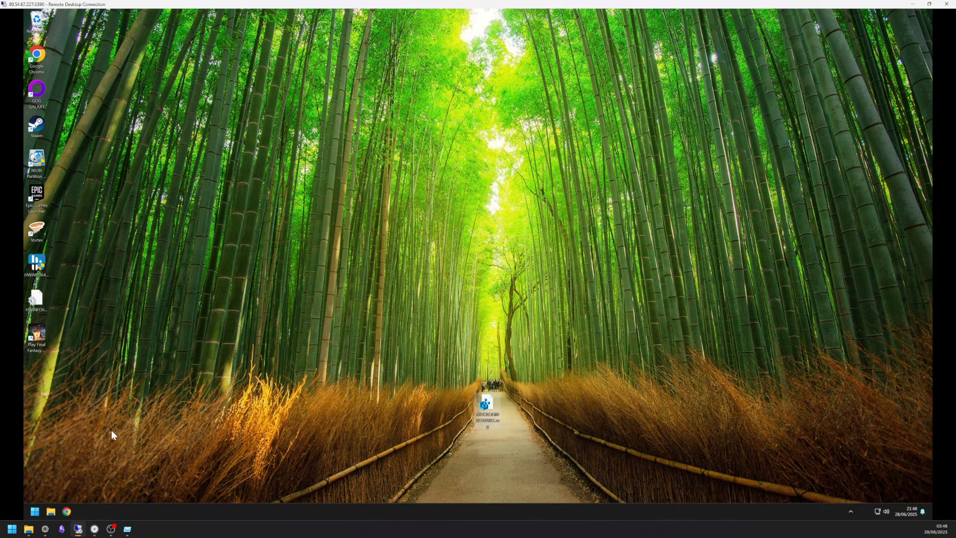
# In netplwiz, untick the password requirement for account 'user' and confirm its password twice
pyautogui.click(35, 511)
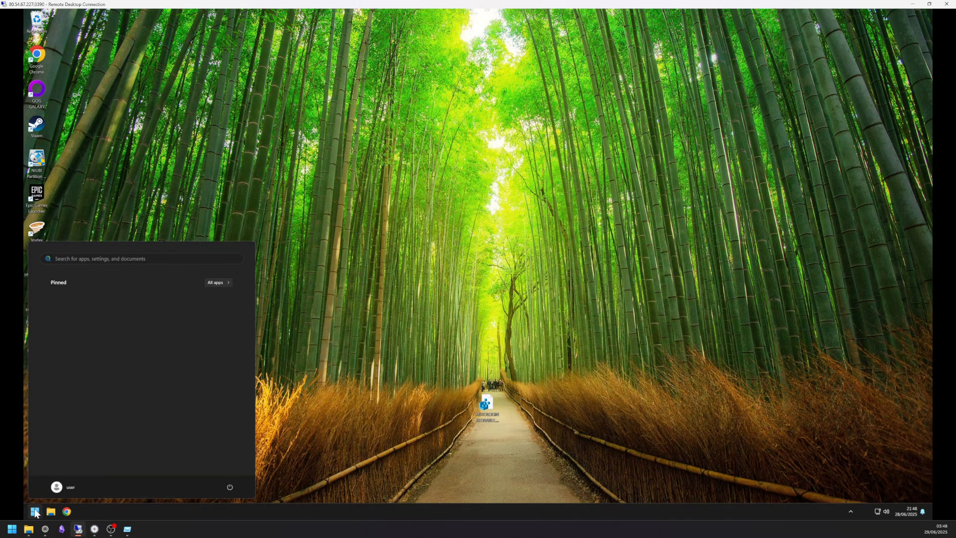
pyautogui.write('netplwiz')
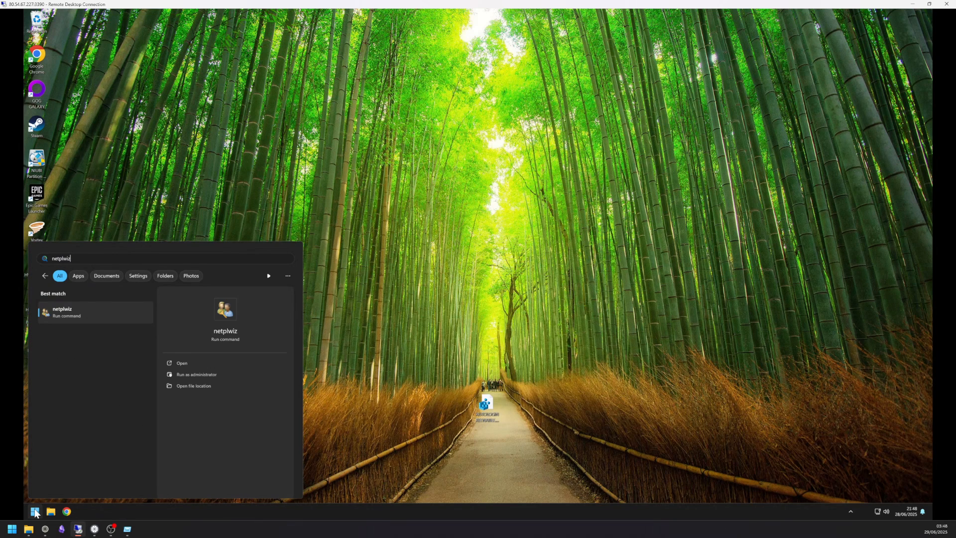
pyautogui.press('Return')
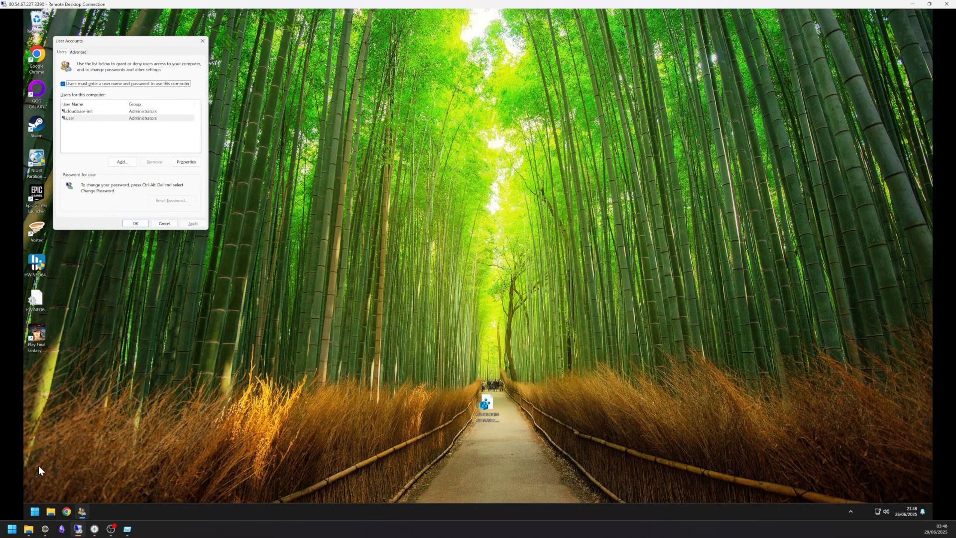
pyautogui.click(76, 120)
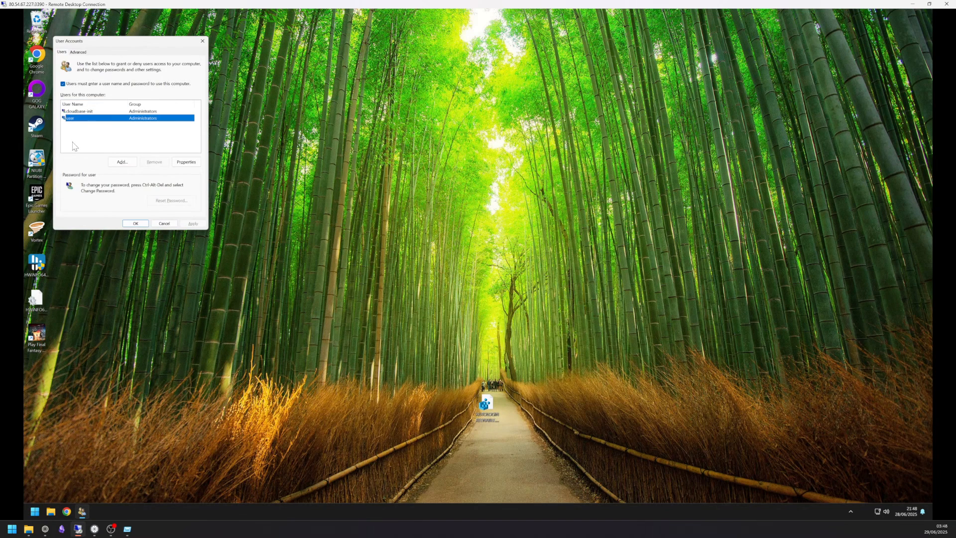
pyautogui.click(64, 84)
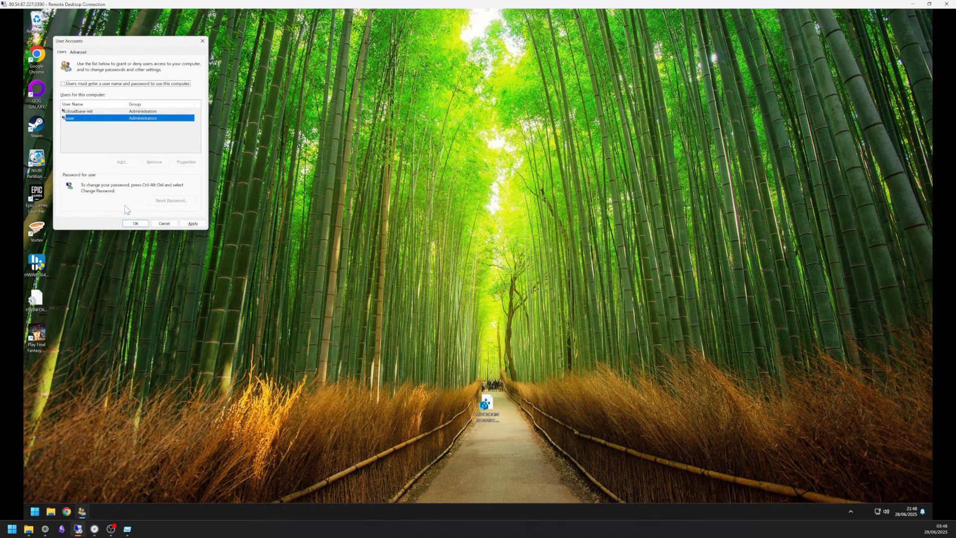
pyautogui.click(135, 224)
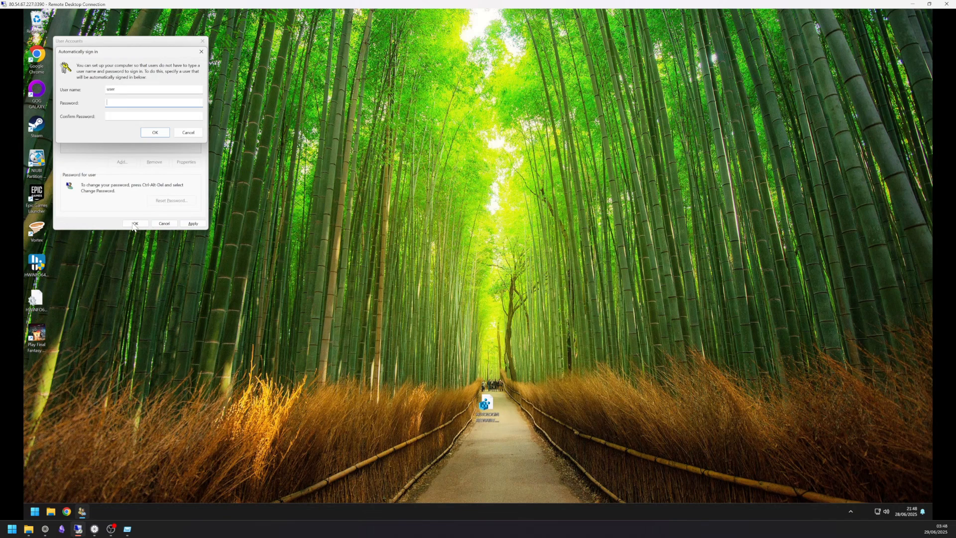
pyautogui.write('••••')
pyautogui.click(135, 116)
pyautogui.write('••••')
pyautogui.click(157, 135)
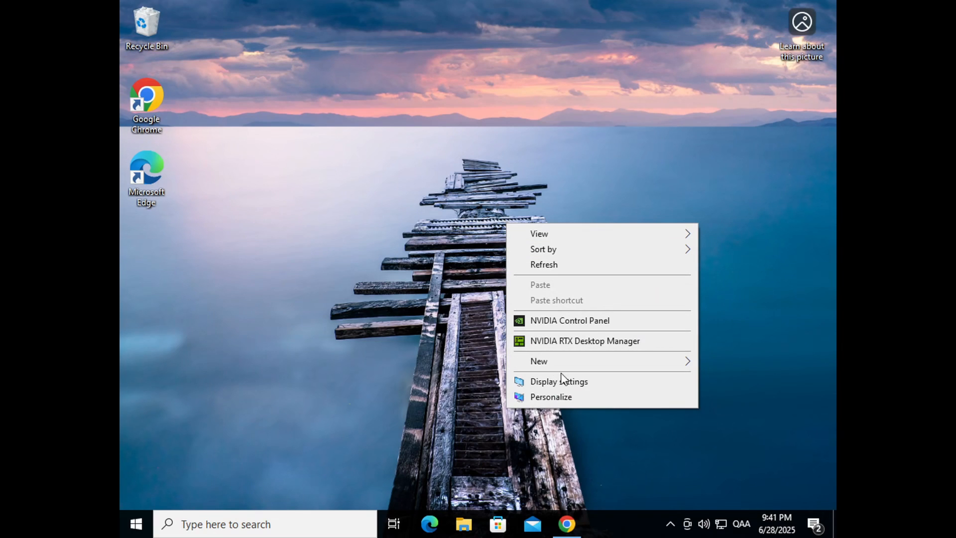
# In the VM's Display settings, change the resolution to 2560 × 1440 and keep it
pyautogui.click(568, 381)
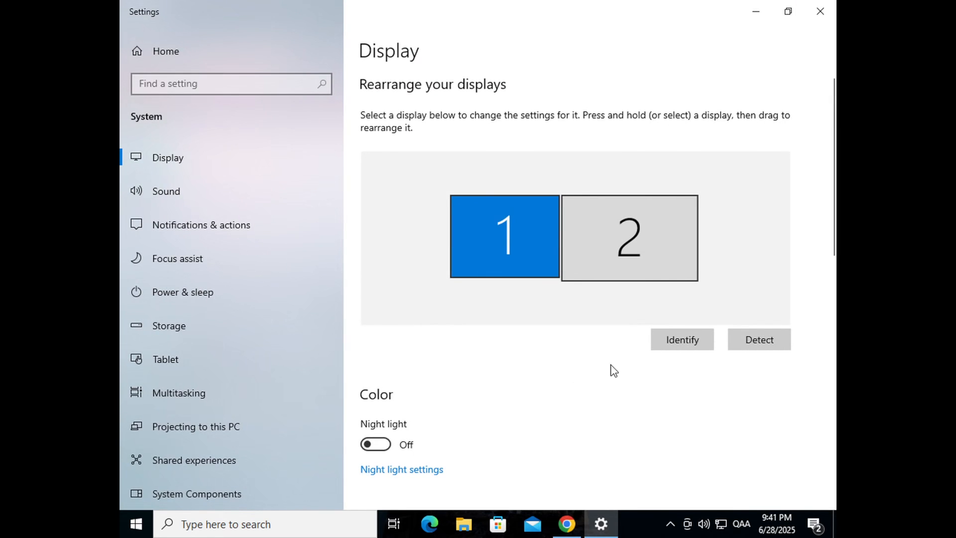
pyautogui.click(675, 346)
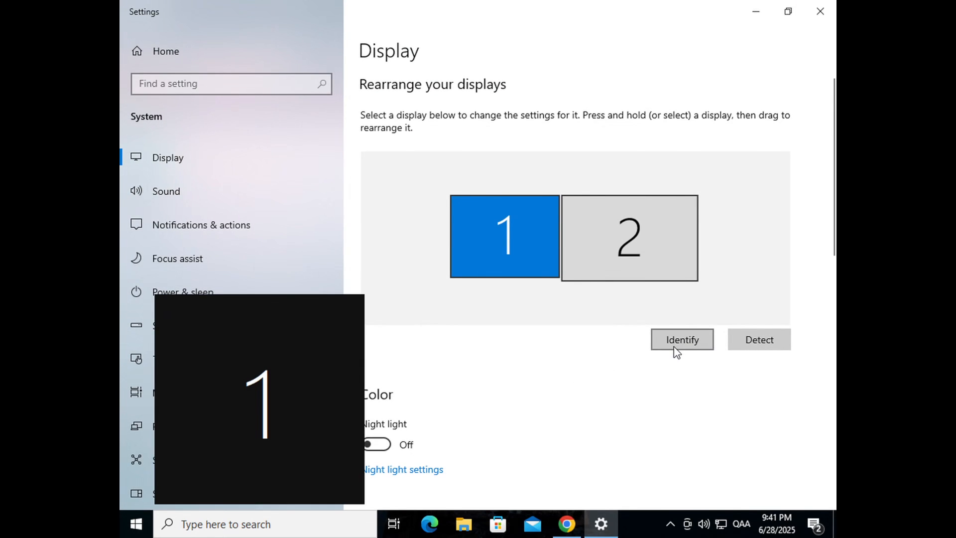
pyautogui.scroll(-6, 636, 382)
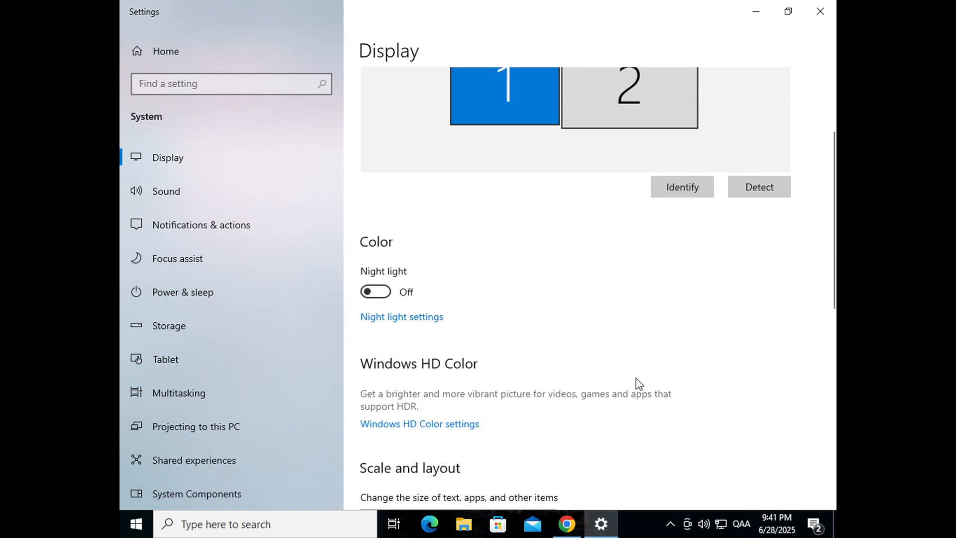
pyautogui.scroll(-2, 635, 378)
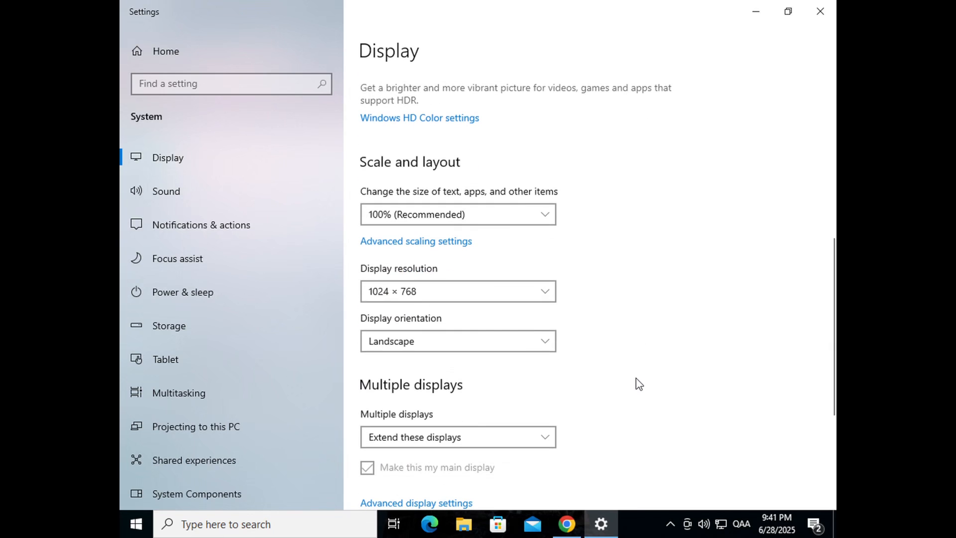
pyautogui.click(517, 298)
pyautogui.scroll(2, 512, 279)
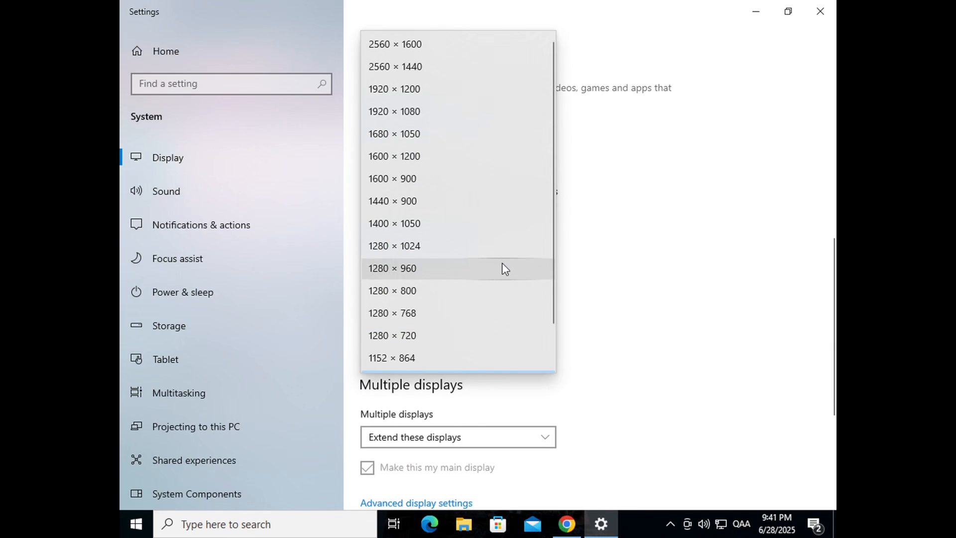
pyautogui.click(458, 71)
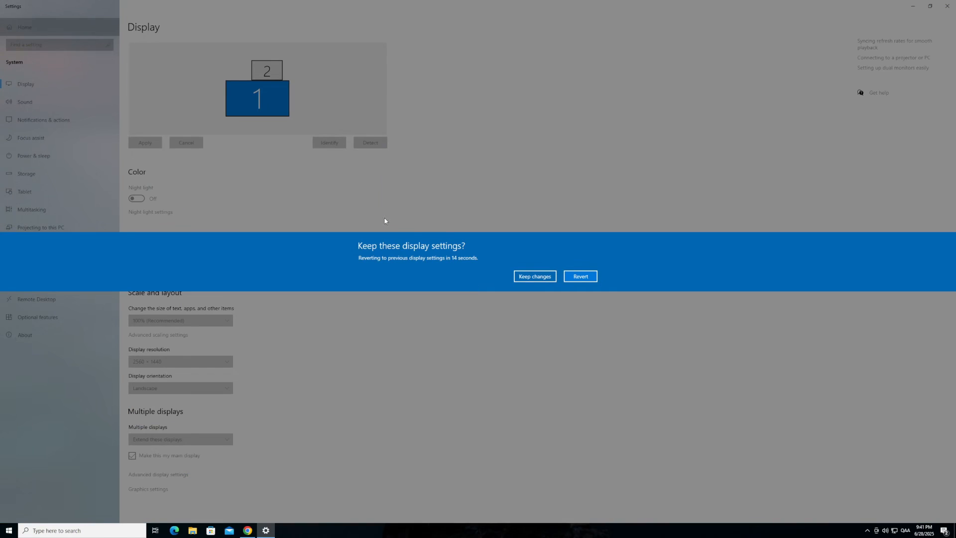
pyautogui.click(533, 279)
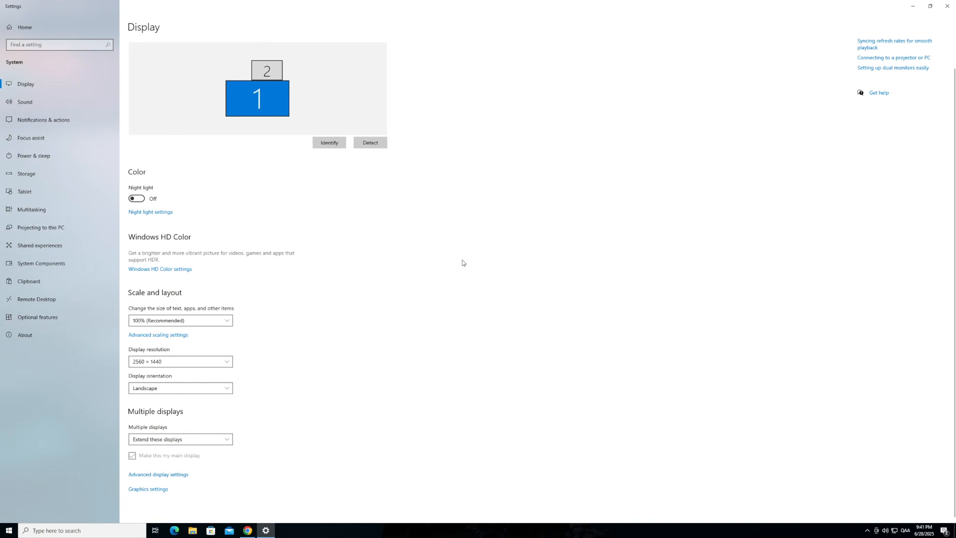
# Set Multiple displays to Show only on 1 and close Settings
pyautogui.click(230, 436)
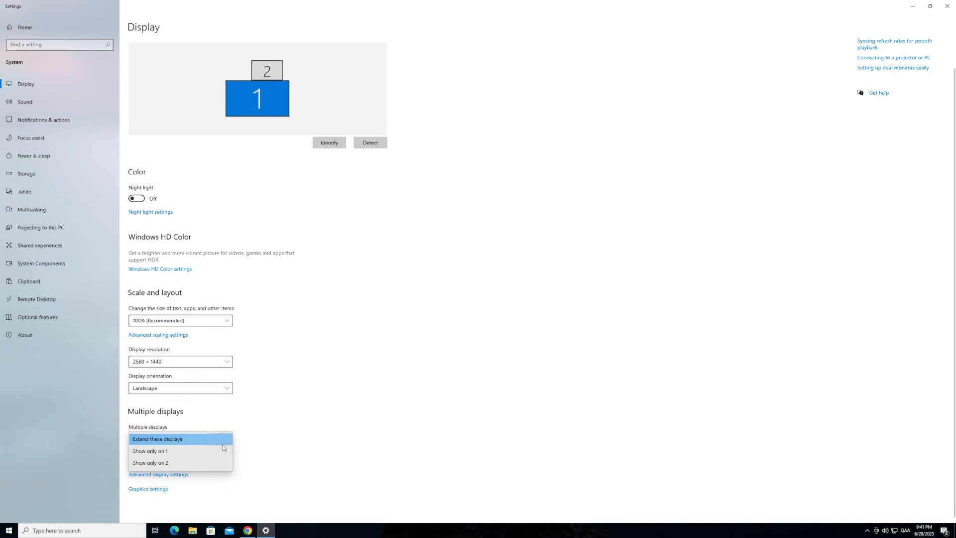
pyautogui.click(221, 450)
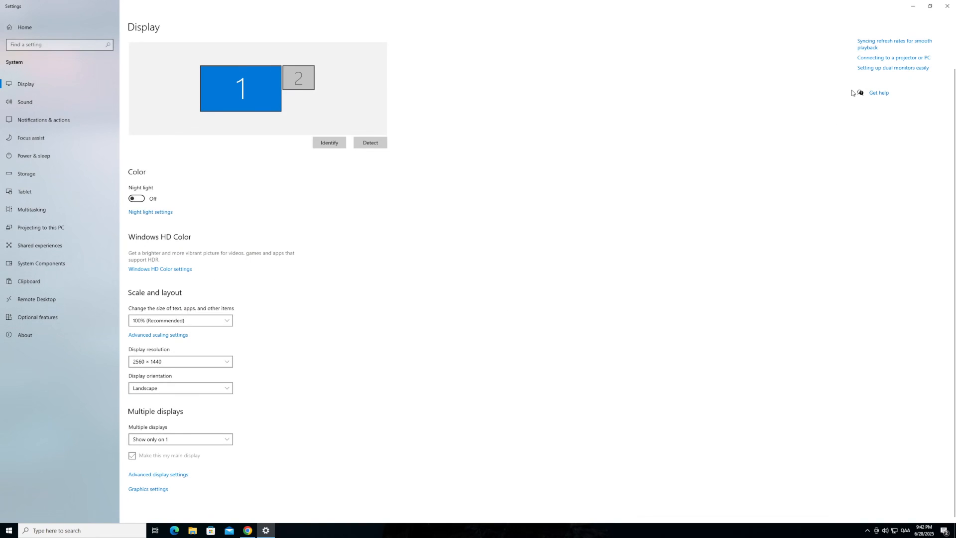
pyautogui.click(941, 8)
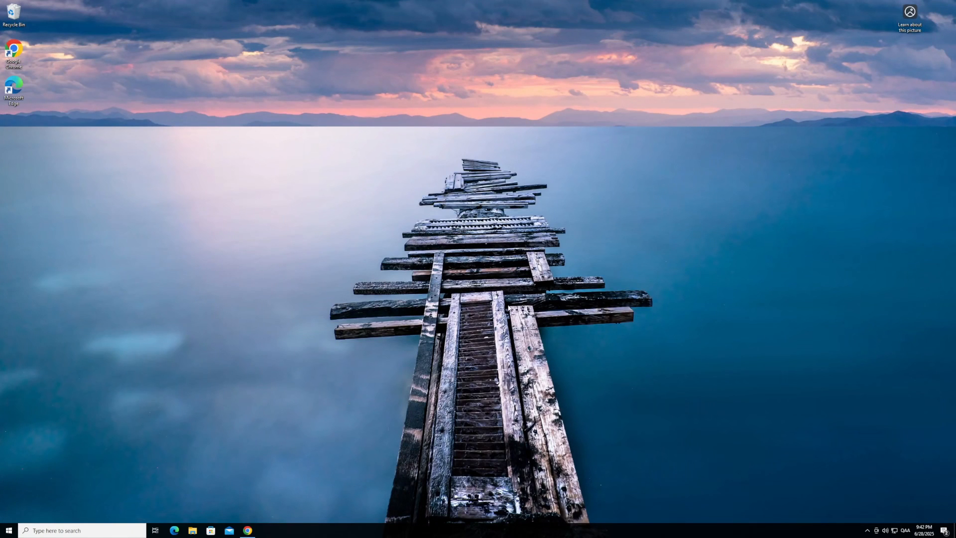